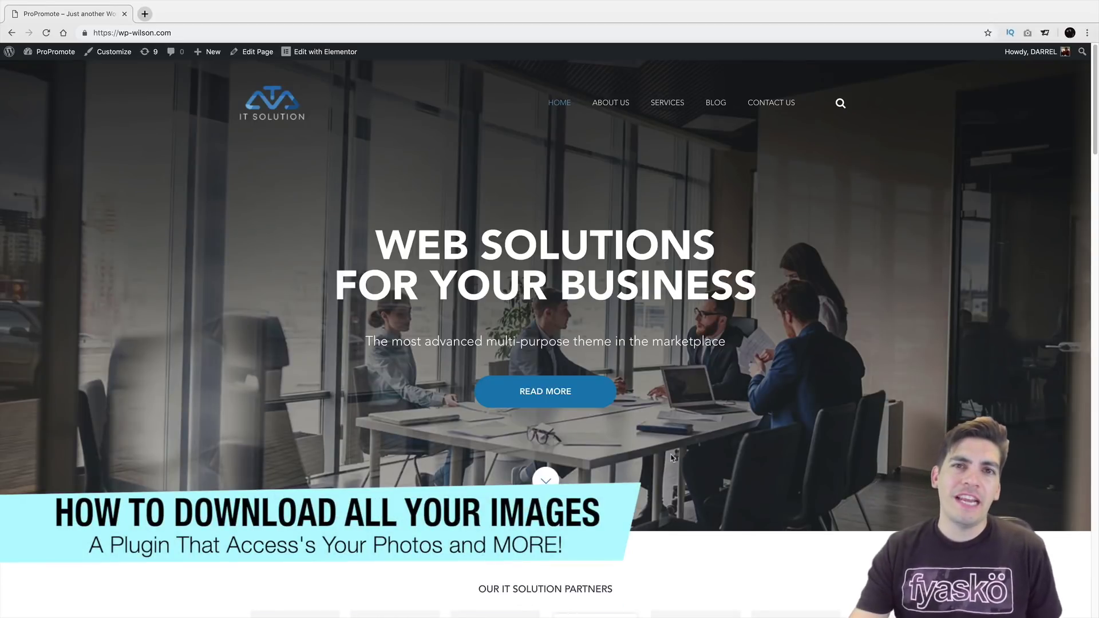
Go from the ProPromote site to its admin Dashboard, then to Plugins > Add New
scroll(641, 450, down, 8)
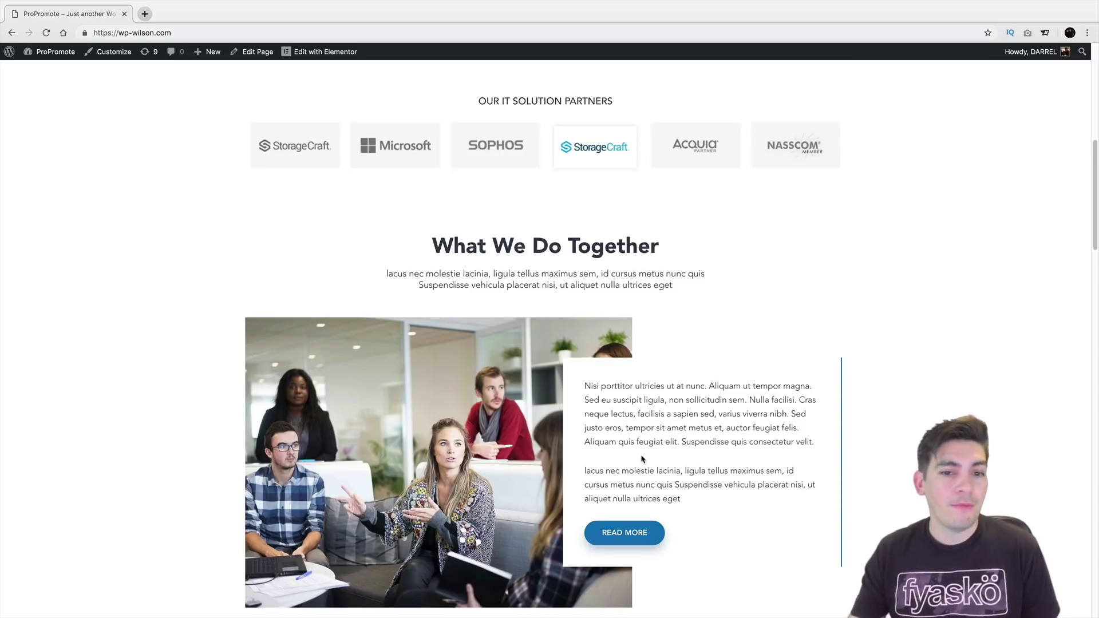
scroll(642, 458, down, 6)
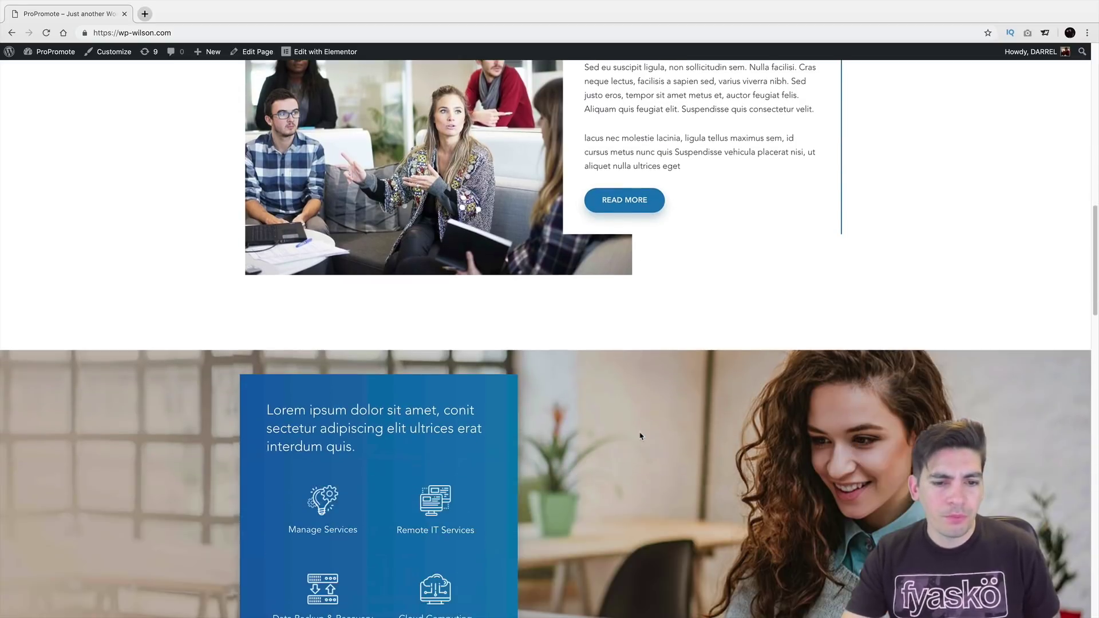
scroll(641, 436, down, 4)
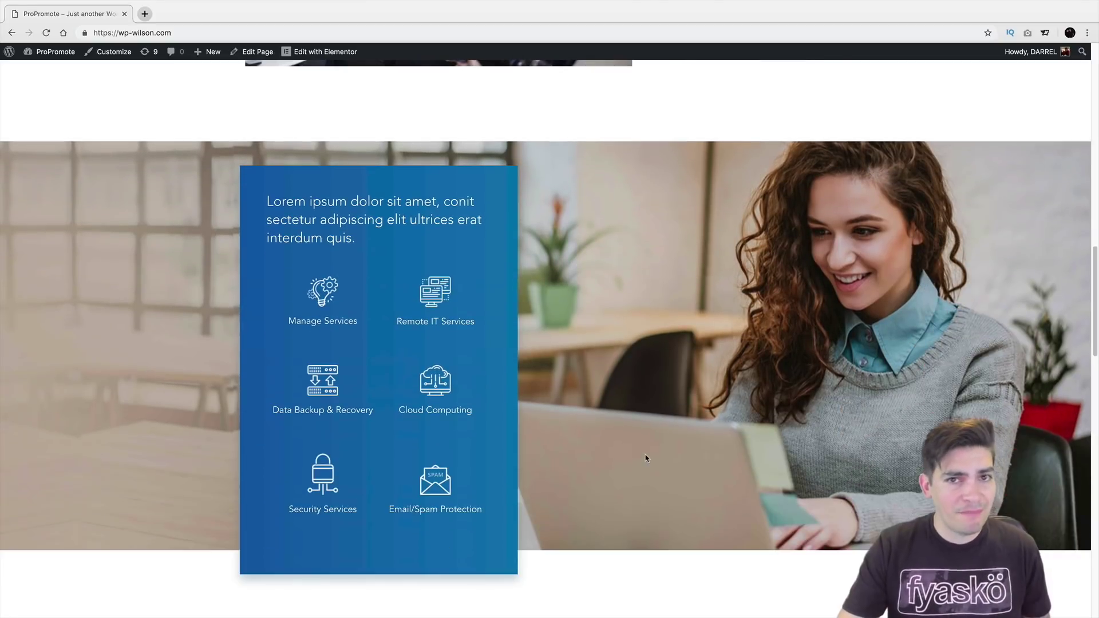
scroll(646, 458, down, 4)
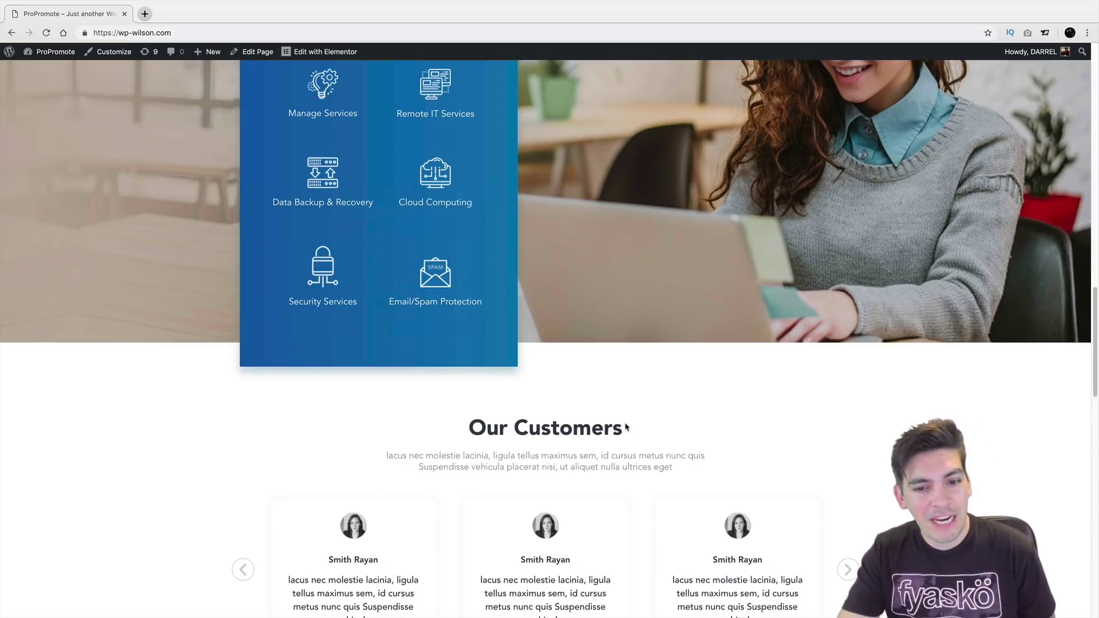
scroll(626, 427, down, 2)
scroll(625, 434, down, 1)
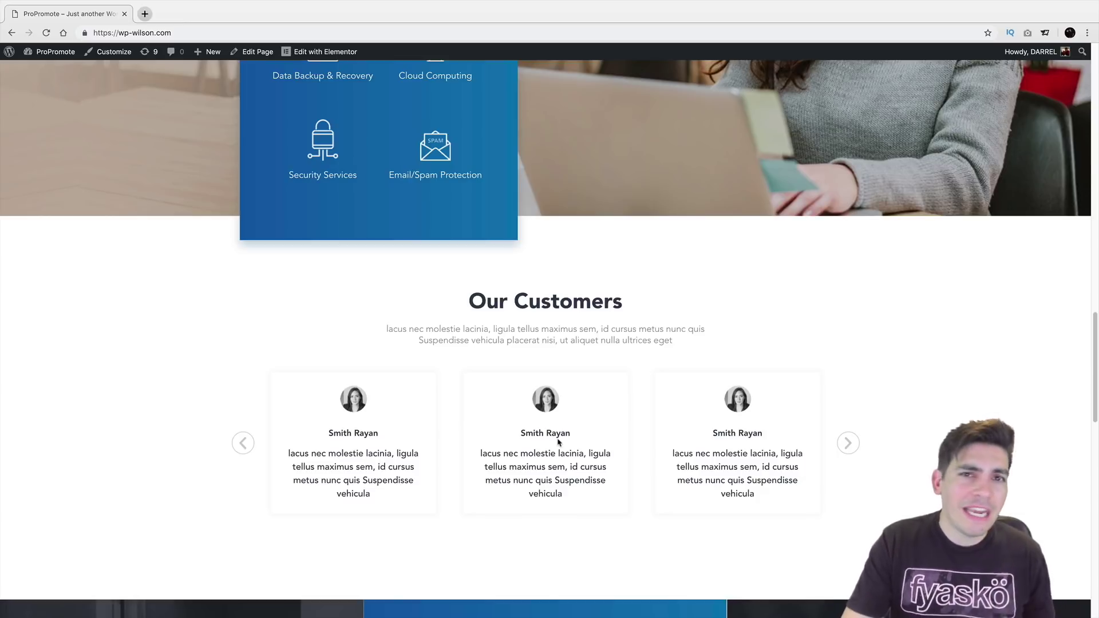
scroll(559, 440, down, 1)
scroll(564, 440, down, 7)
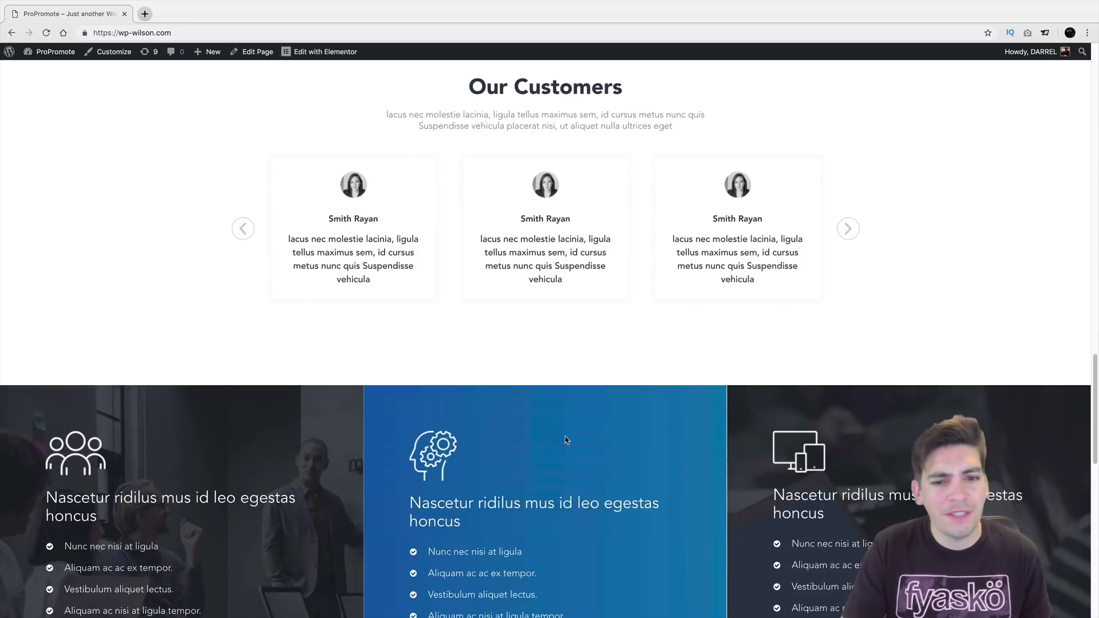
scroll(662, 462, down, 4)
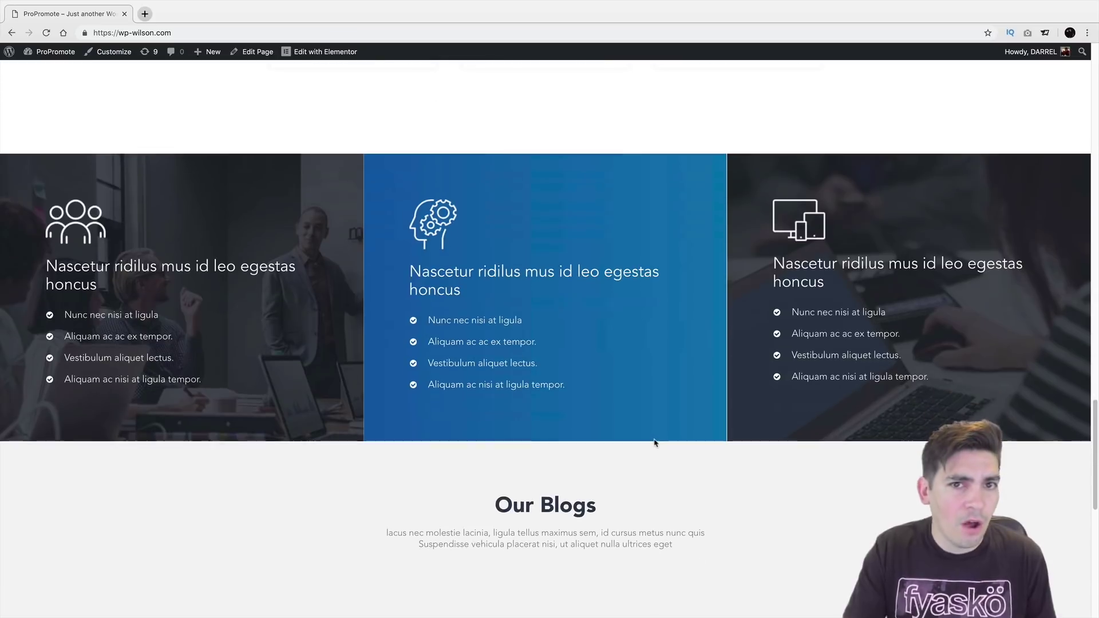
scroll(656, 443, down, 4)
scroll(653, 443, up, 16)
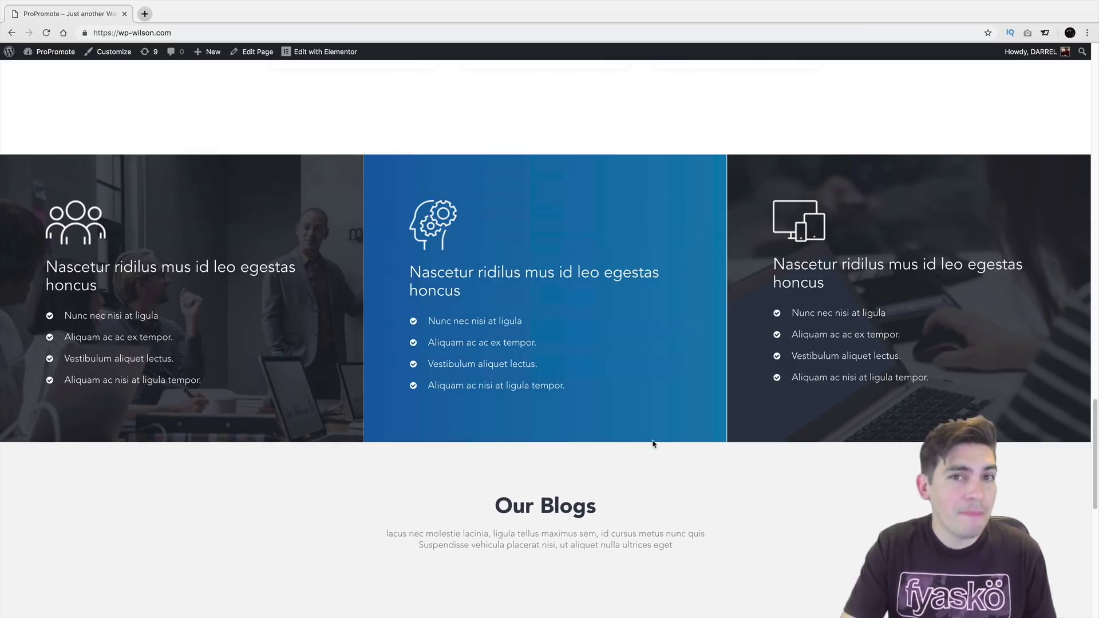
scroll(653, 437, up, 9)
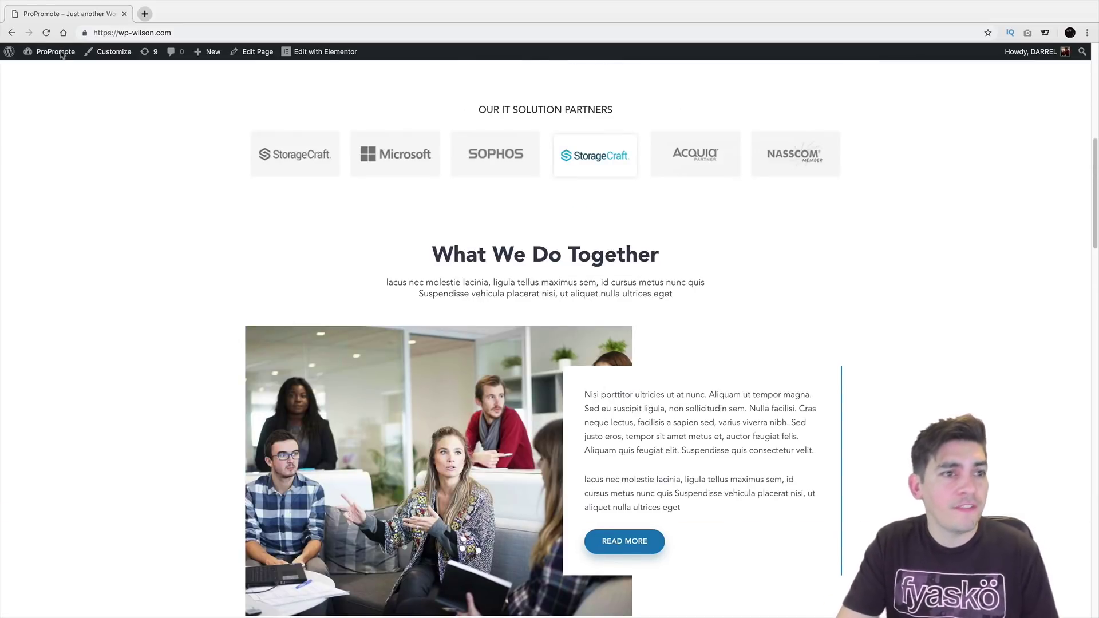
click(63, 72)
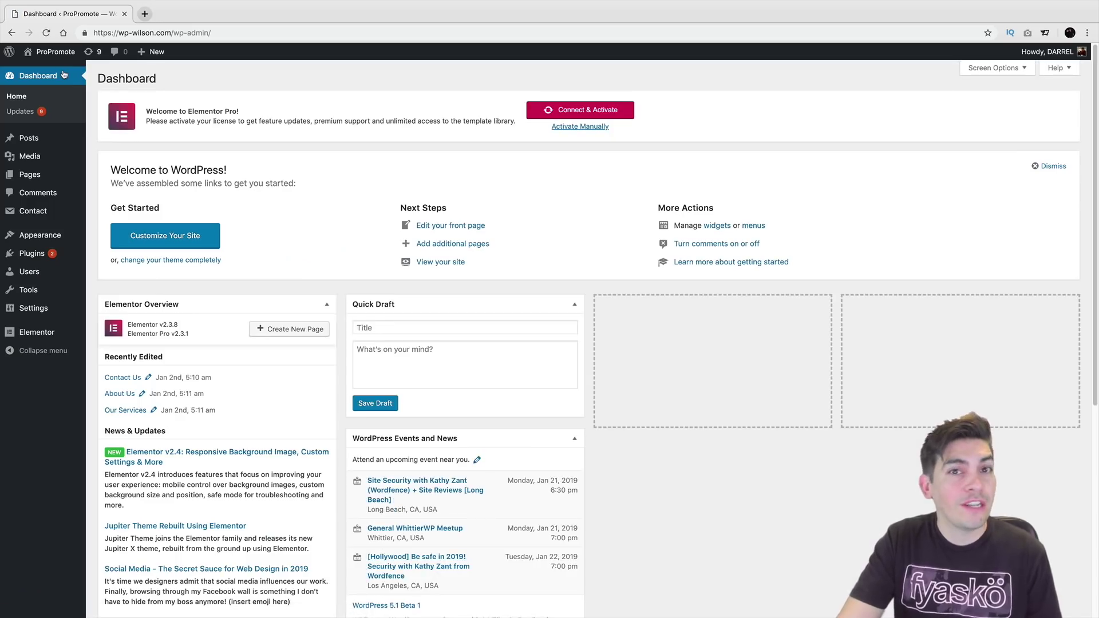
mouse_move(63, 254)
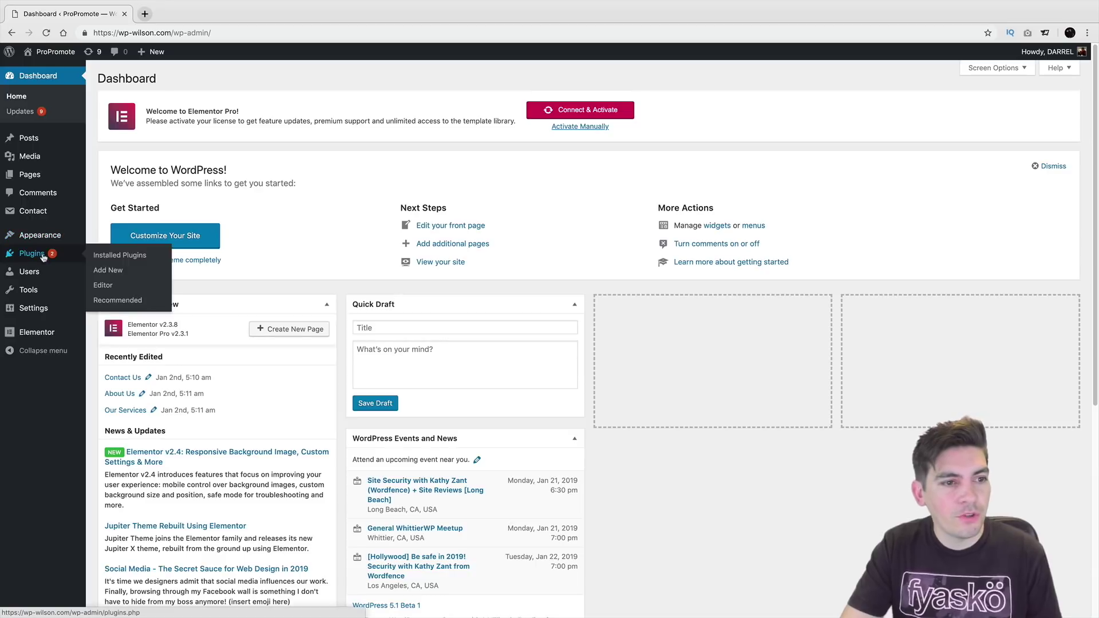
click(108, 271)
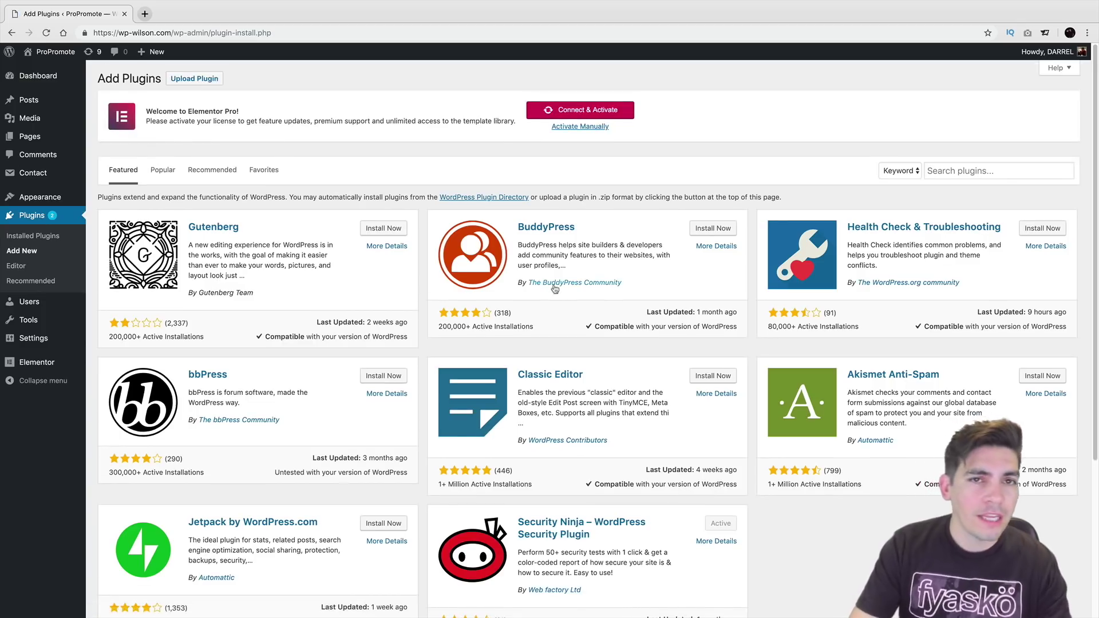
Search plugins for 'wp file manager', then install and activate File Manager
click(979, 172)
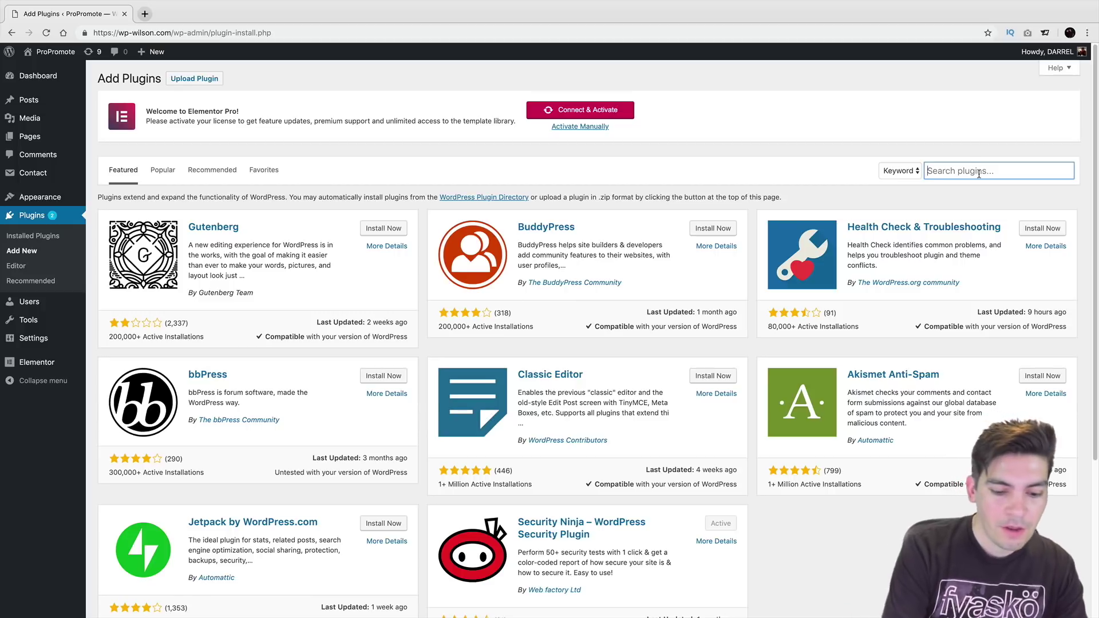
text(wp file manager)
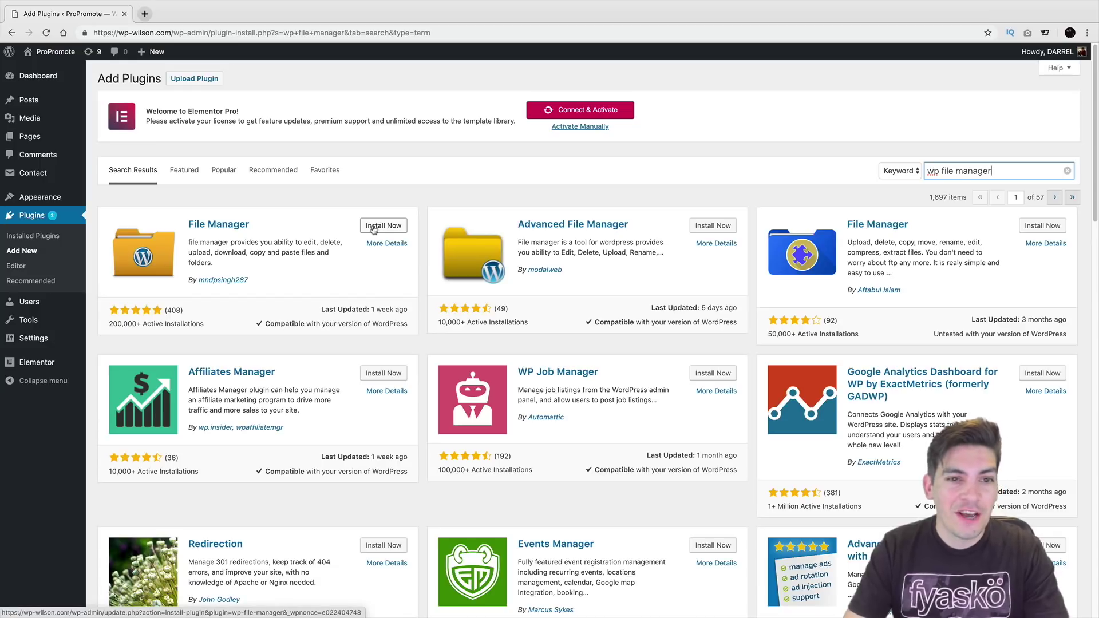
click(392, 229)
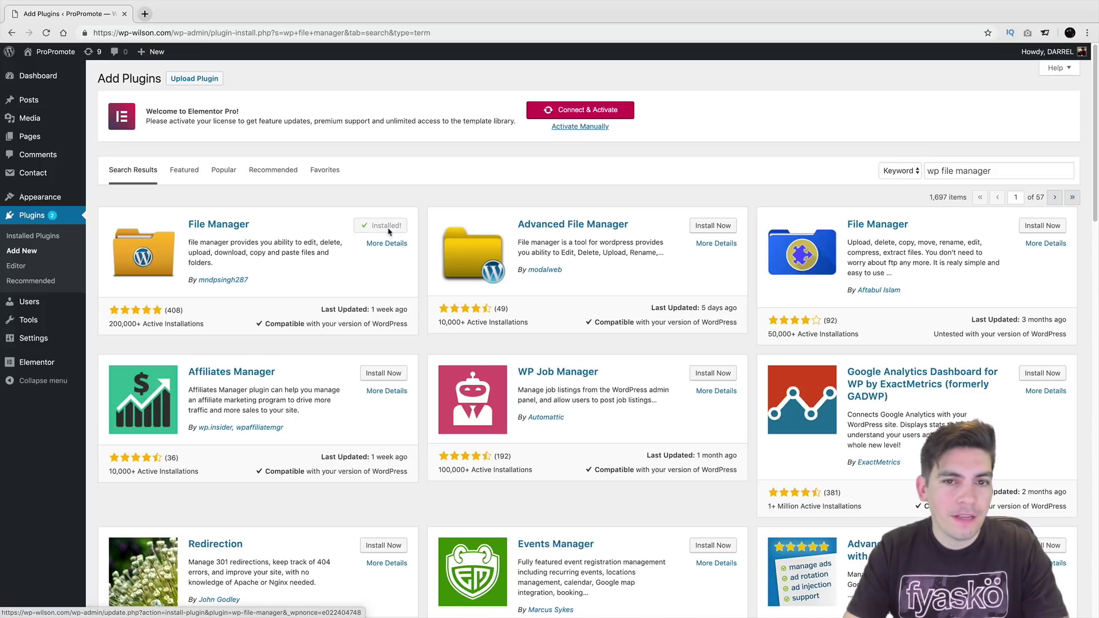
click(388, 227)
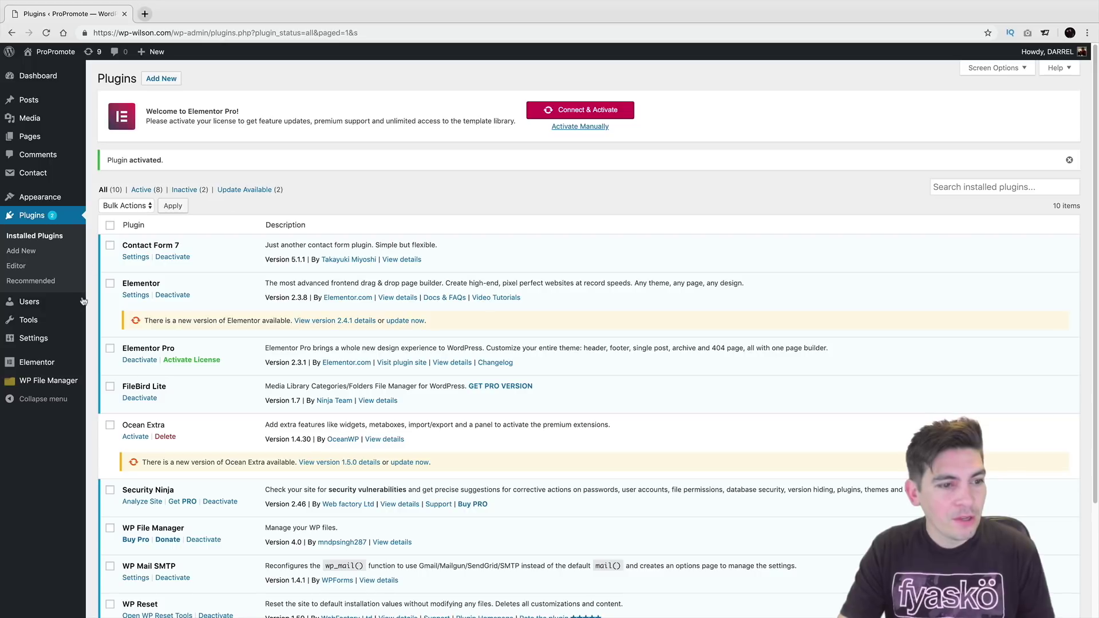
Open the WP File Manager page from the admin sidebar's WP File Manager menu
mouse_move(65, 380)
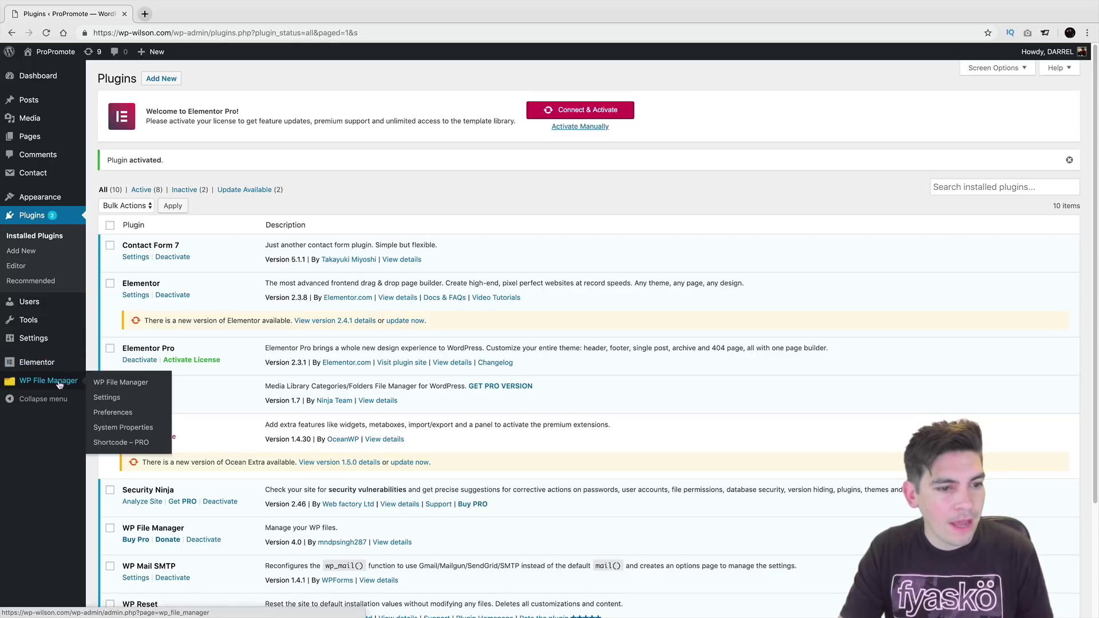
click(128, 387)
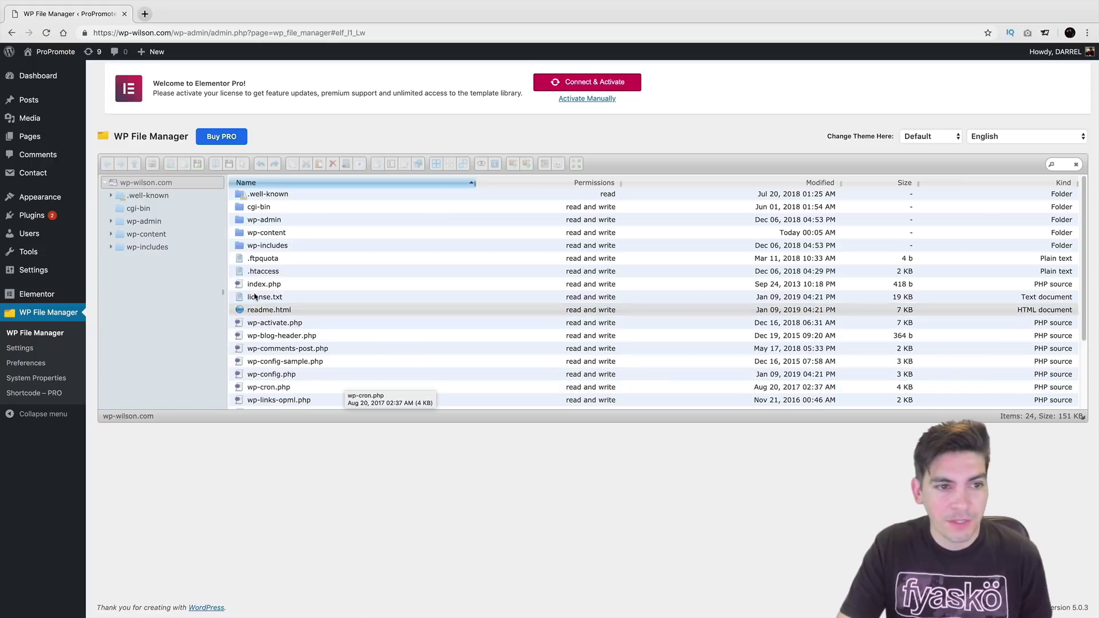
Expand wp-content in the folder tree, collapse wp-admin, and open the uploads folder
click(150, 234)
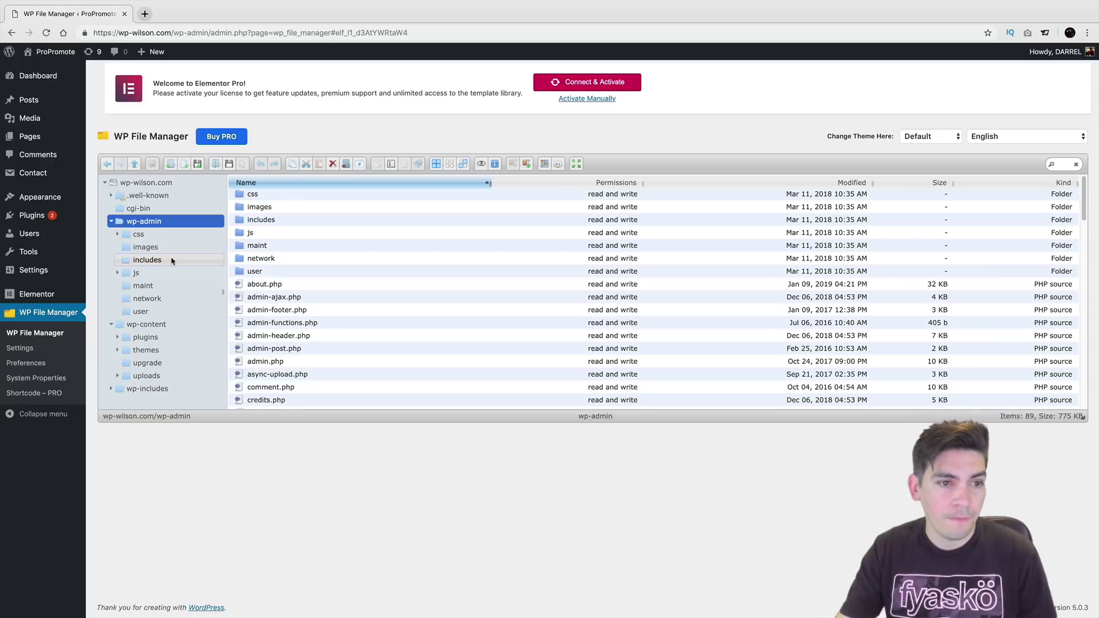
click(164, 223)
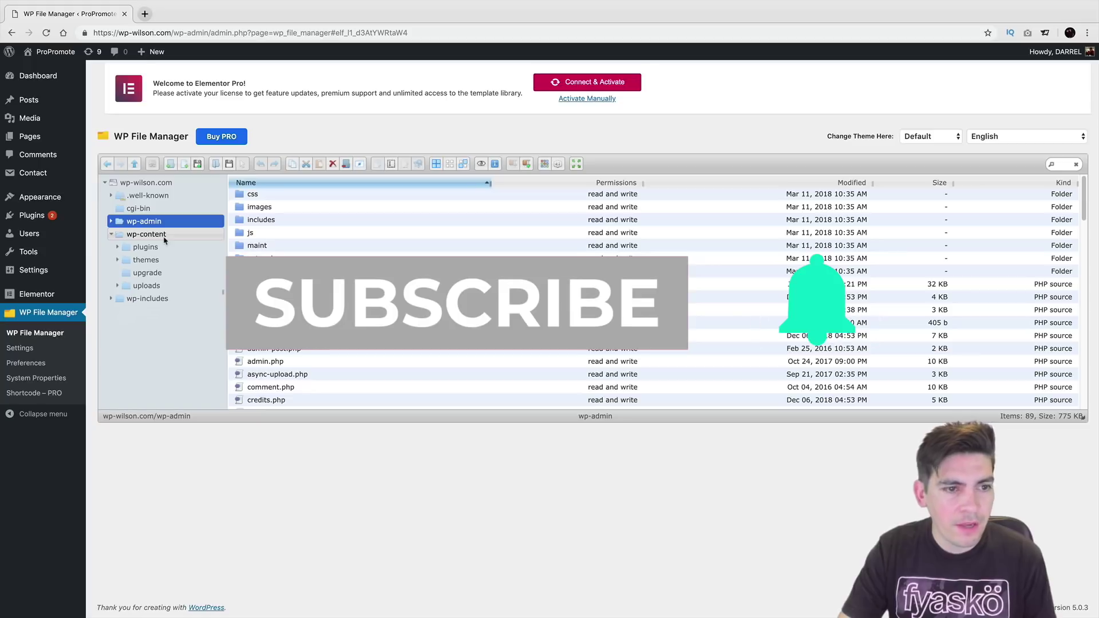
click(165, 240)
click(163, 290)
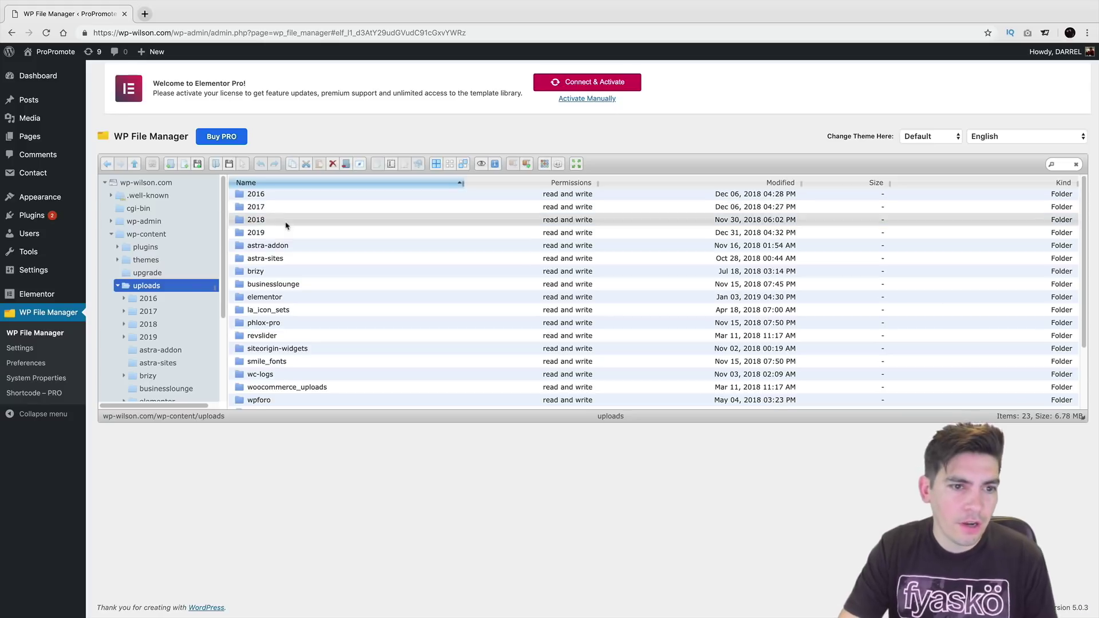
Open the uploads 2019/01 folder and select the 5.png image
scroll(286, 225, down, 3)
scroll(289, 229, up, 3)
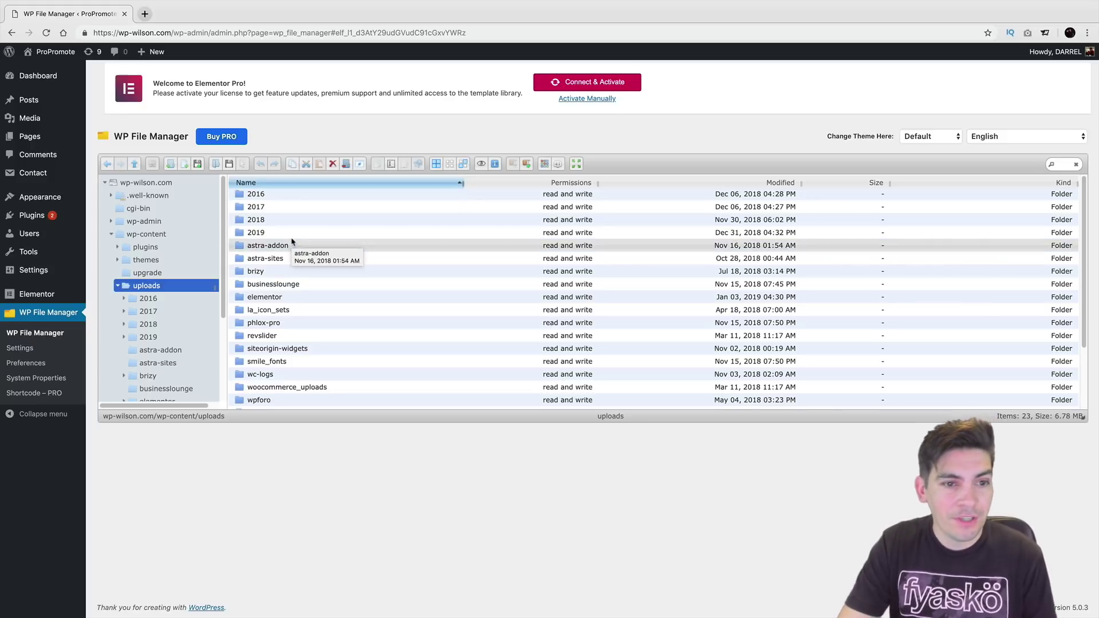
double_click(293, 234)
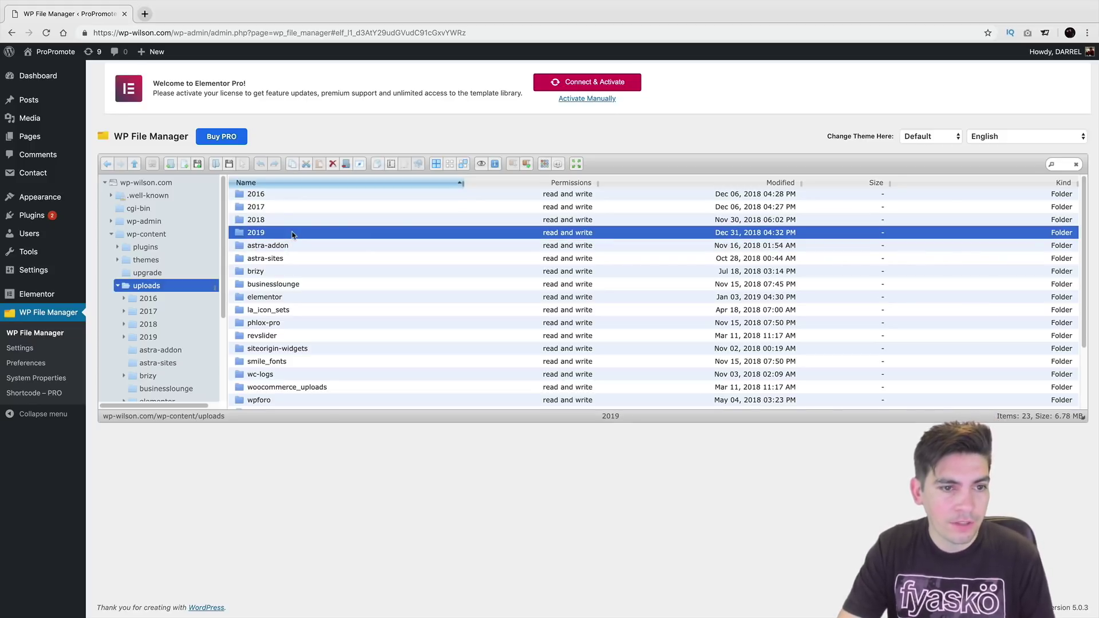
double_click(300, 196)
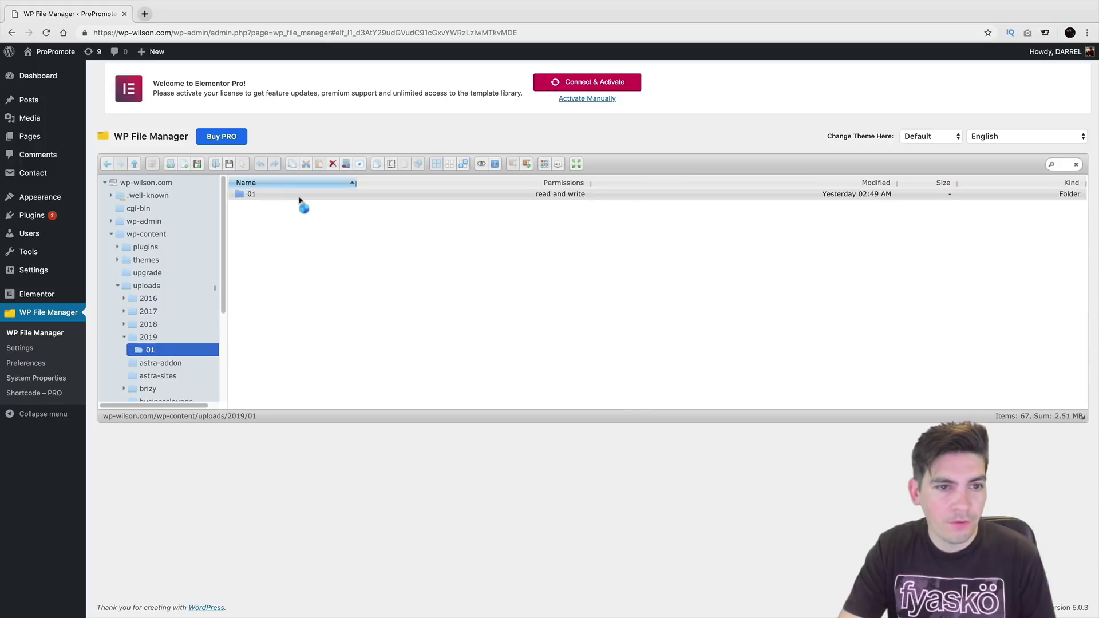
click(361, 310)
scroll(363, 307, down, 10)
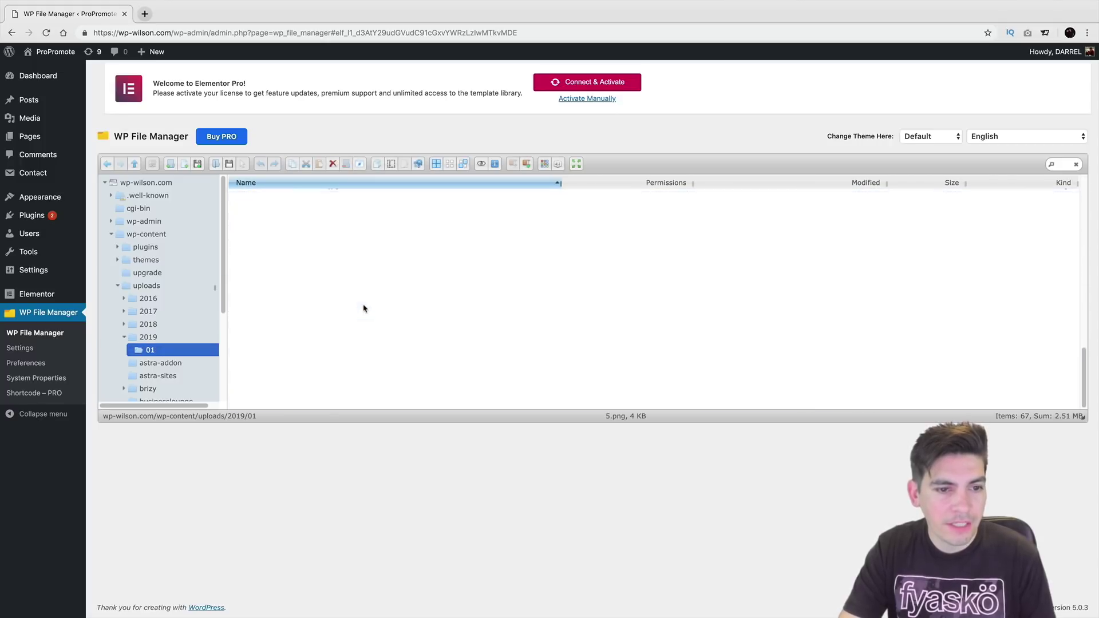
scroll(363, 308, up, 10)
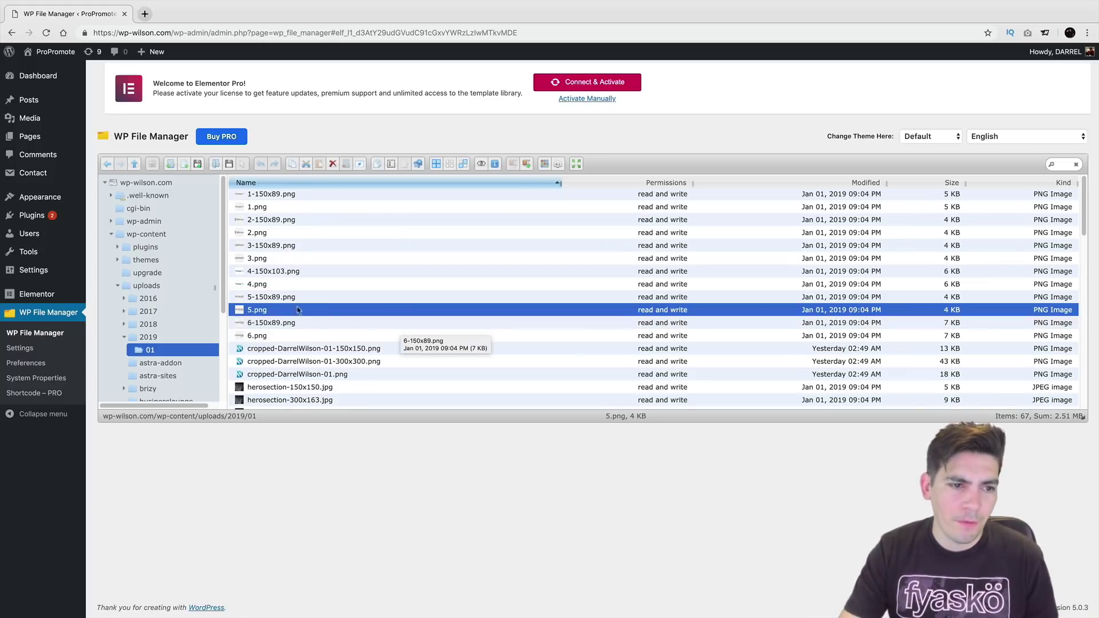
Open the uploads 2018/01 folder and scroll through its images
click(166, 326)
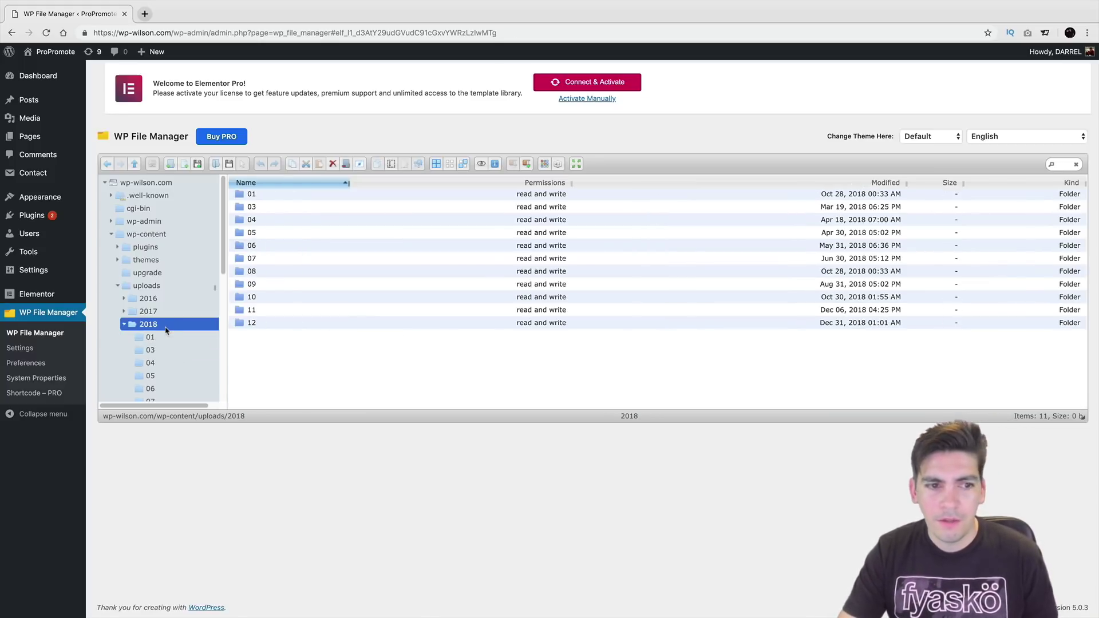
click(274, 195)
double_click(274, 195)
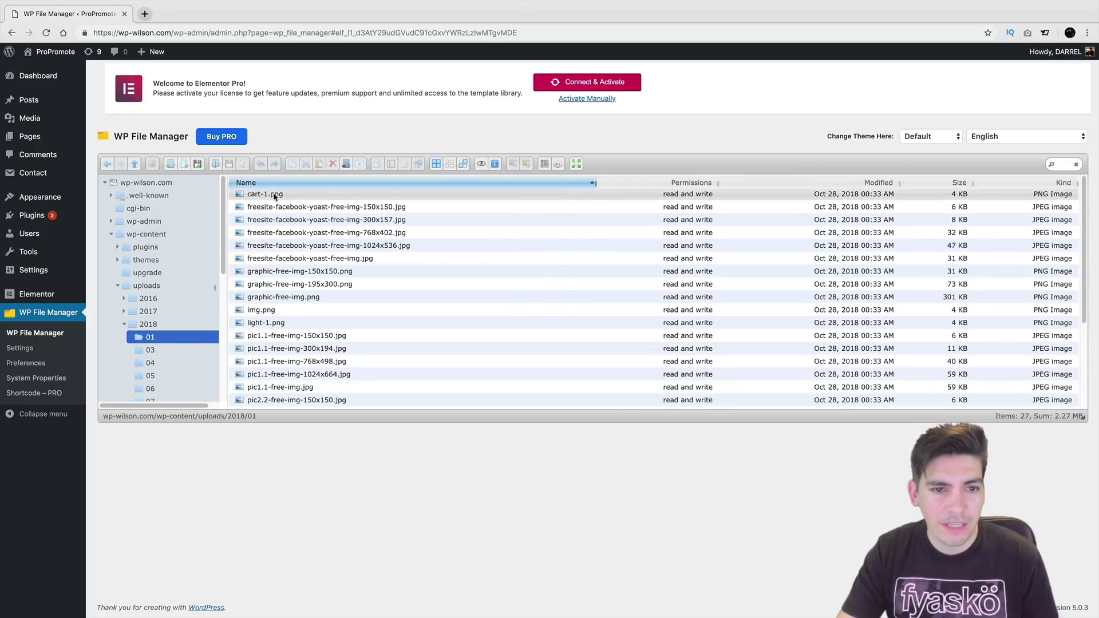
scroll(351, 278, down, 1)
scroll(351, 278, down, 5)
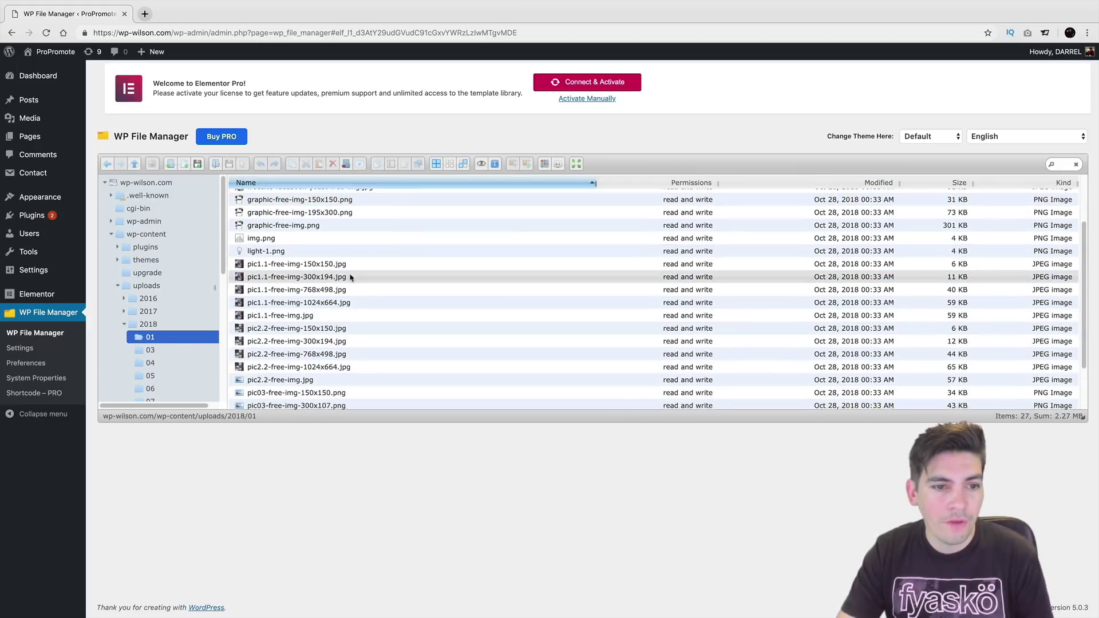
scroll(175, 326, down, 1)
scroll(174, 326, down, 5)
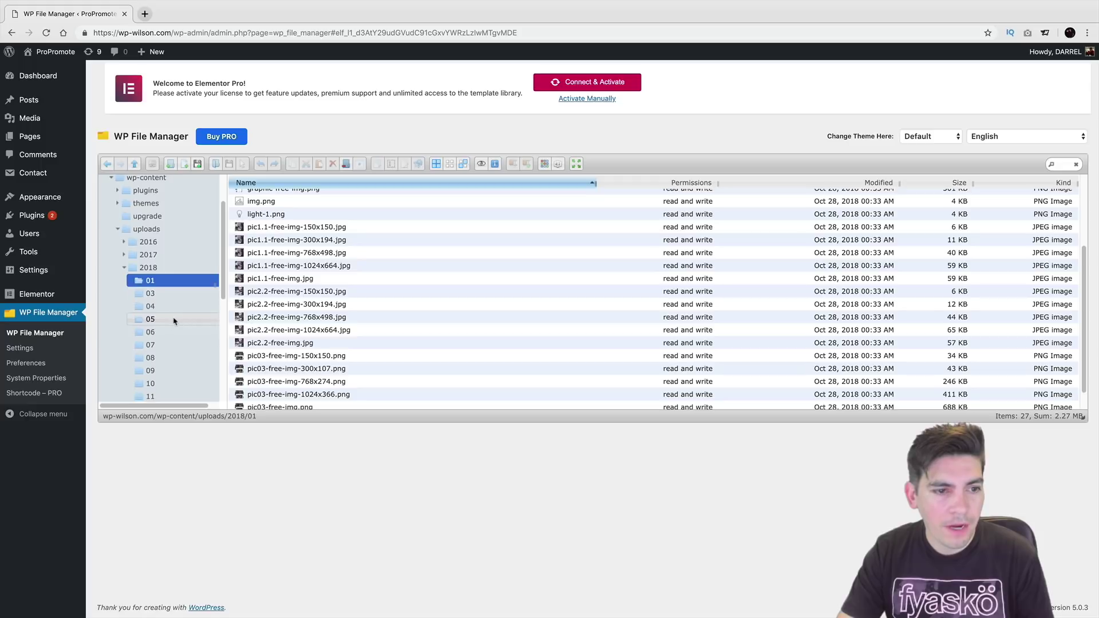
Return to 2019/01 and click down the list to welcome-1024x768.jpg
click(203, 270)
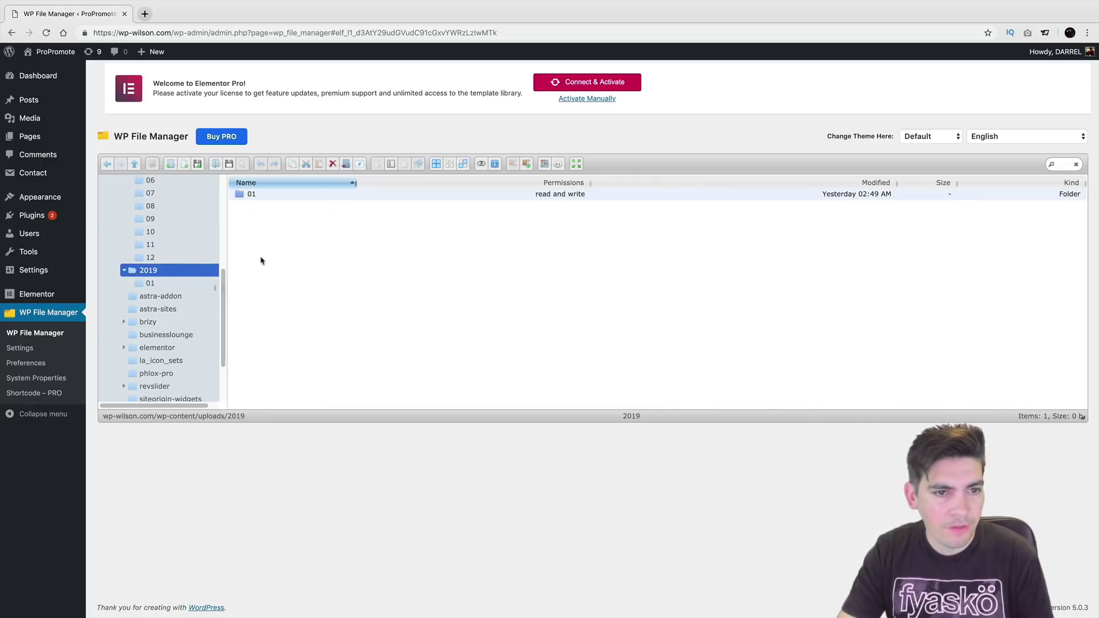
click(266, 198)
double_click(266, 197)
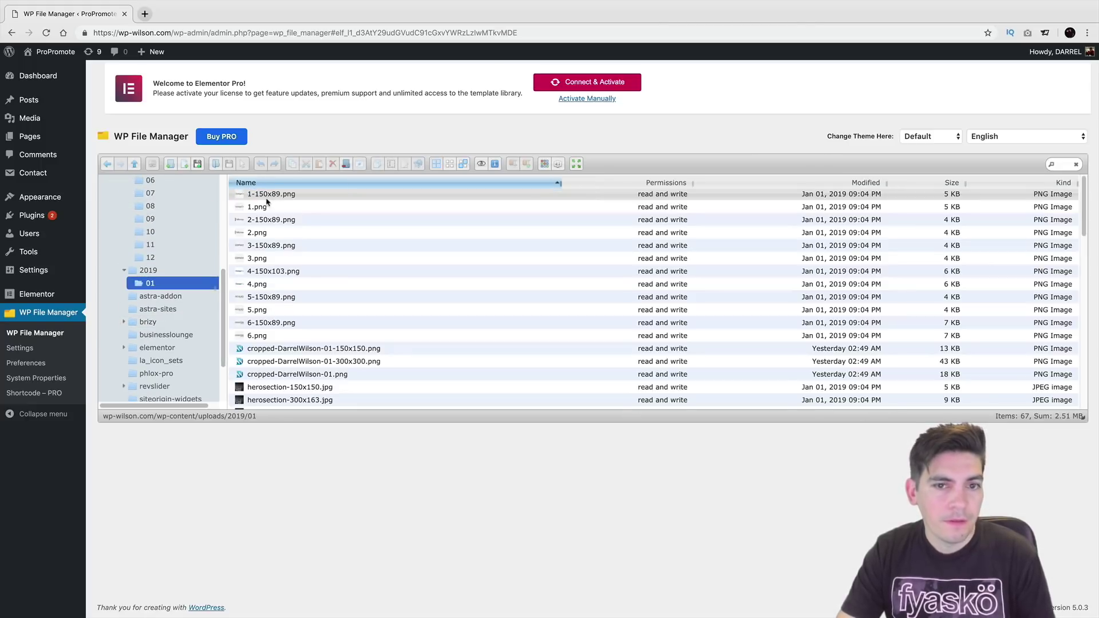
click(344, 271)
scroll(367, 309, down, 2)
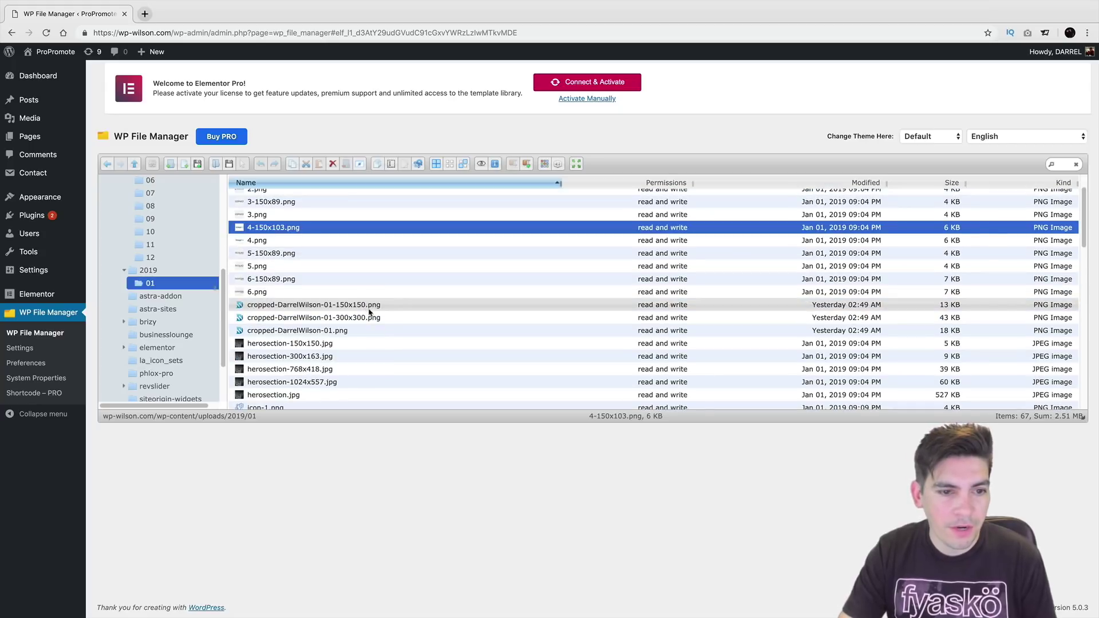
click(377, 343)
scroll(380, 343, down, 10)
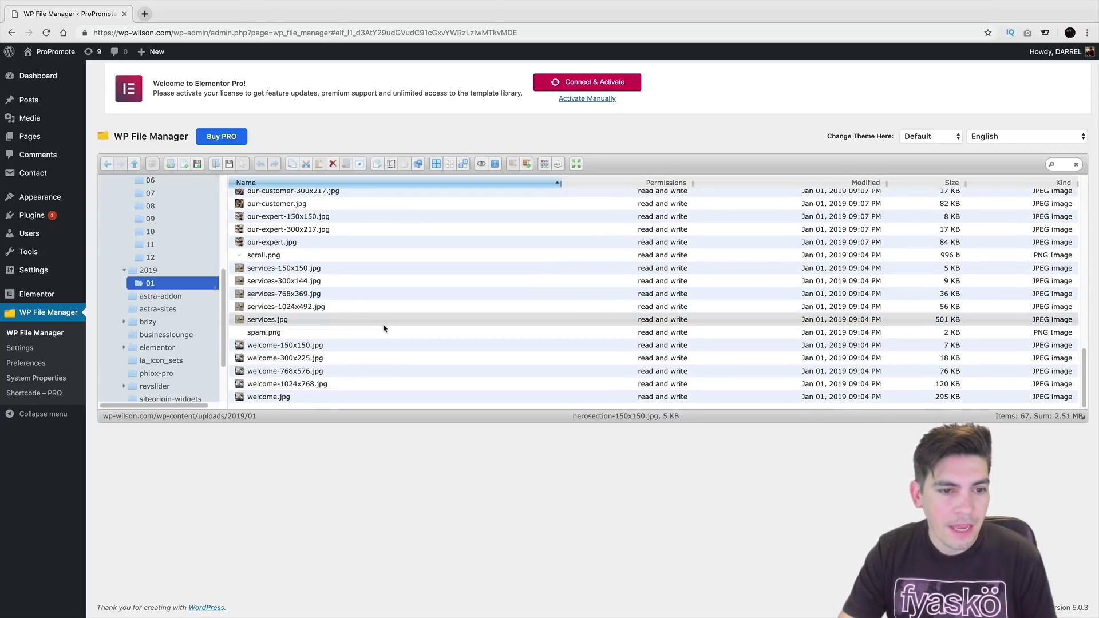
click(384, 357)
click(382, 383)
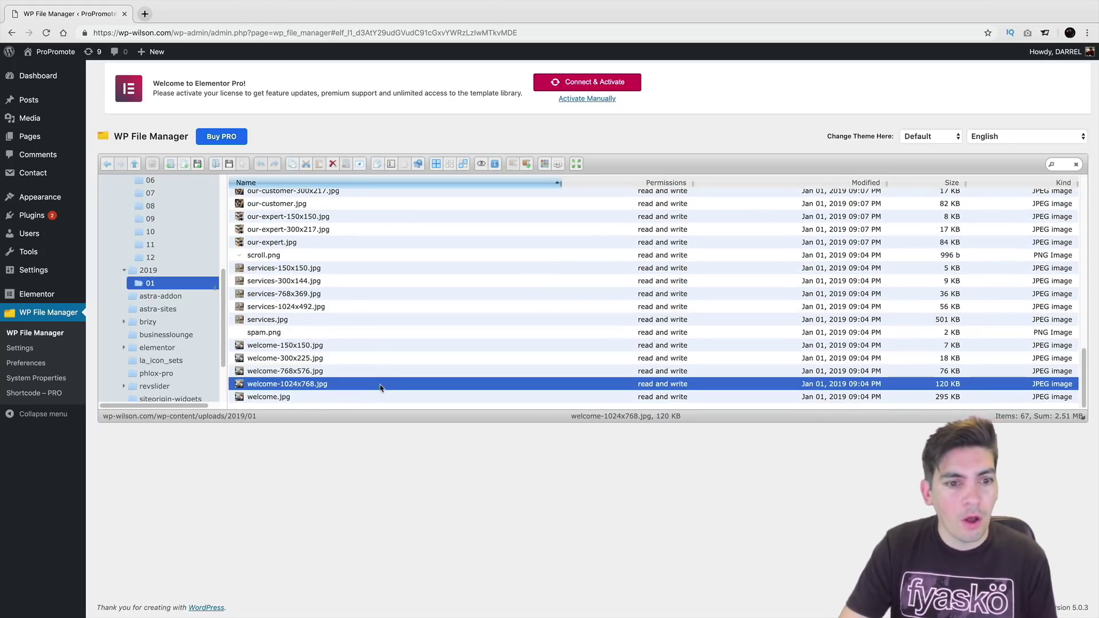
Select all 67 files upward from welcome.jpg and download them as 01-67.zip
click(382, 398)
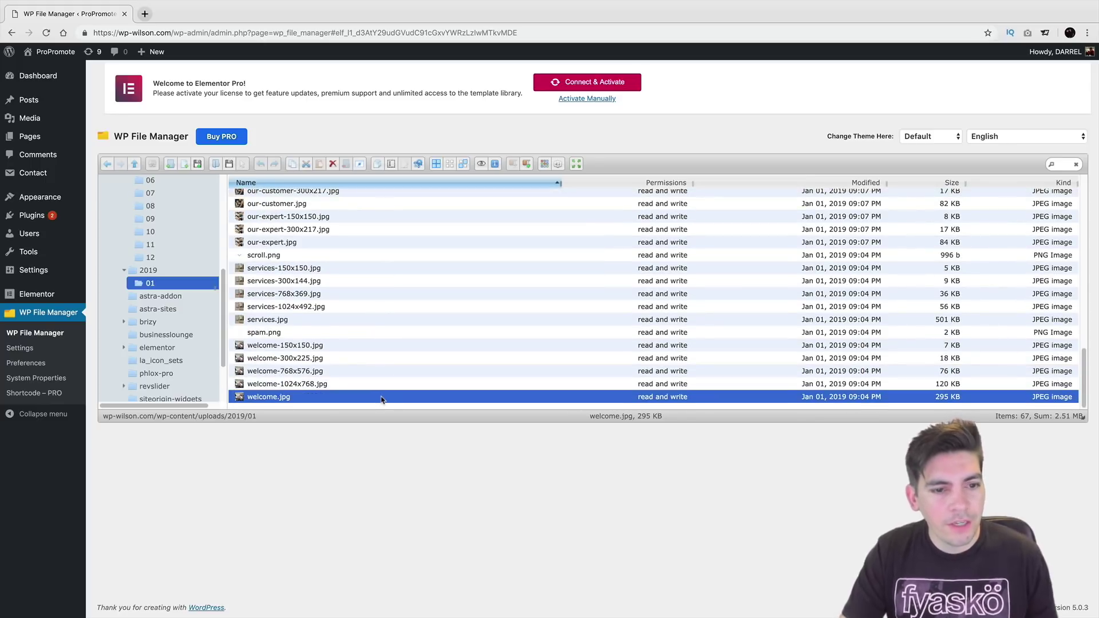
key(shift+Up)
key(shift+Up)
key(shift+Up)
key(shift+Up)
key(shift+Up)
key(shift+Up)
key(shift+Up)
key(shift+Up)
key(shift+Up)
key(shift+Up)
key(shift+Up)
key(shift+Up)
key(shift+Up)
key(shift+Up)
key(shift+Up)
key(shift+Up)
key(shift+Up)
key(shift+Up)
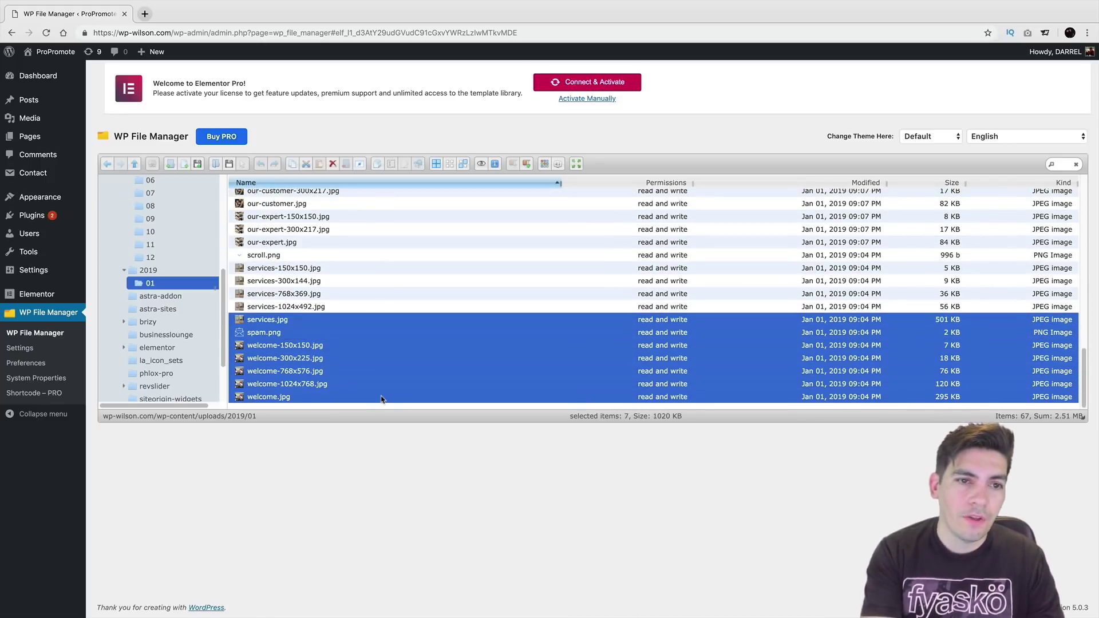
key(shift+Up)
key(shift+Up)
key(shift+Up)
key(shift+Up)
key(shift+Up)
key(shift+Up)
key(shift+Up)
key(shift+Up)
key(shift+Up)
key(shift+Up)
key(shift+Up)
key(shift+Up)
key(shift+Up)
key(shift+Up)
key(shift+Up)
key(shift+Up)
key(shift+Up)
key(shift+Up)
key(shift+Up)
key(shift+Up)
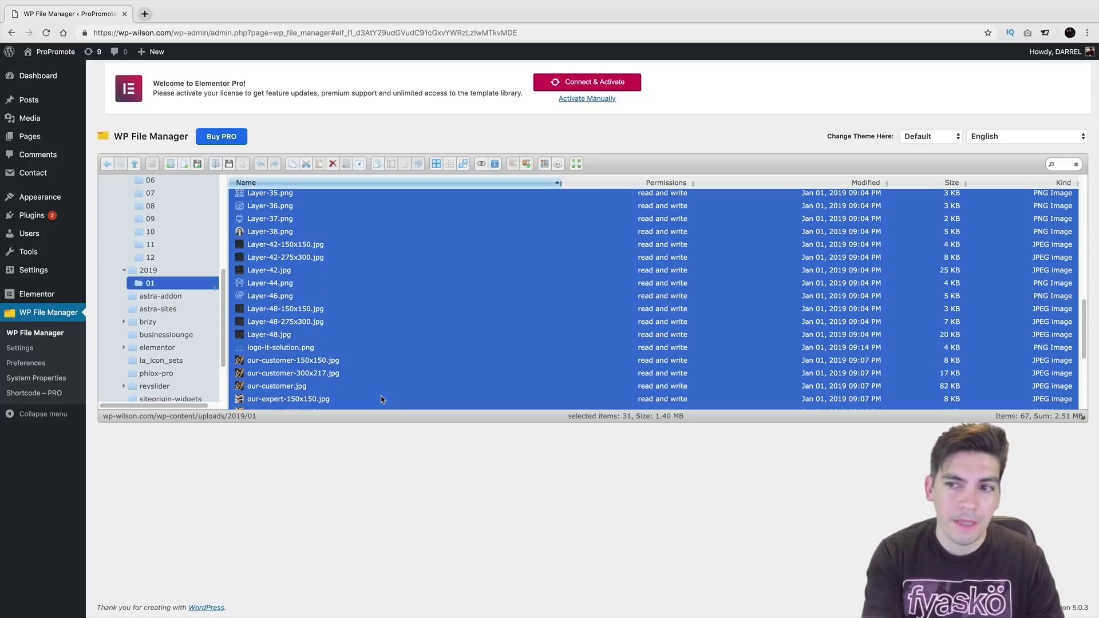
key(shift+Up)
key(shift+Up)
key(shift+Up)
key(shift+Up)
key(shift+Up)
key(shift+Up)
key(shift+Up)
key(shift+Up)
key(shift+Up)
key(shift+Up)
key(shift+Up)
key(shift+Up)
key(shift+Up)
key(shift+Up)
key(shift+Up)
key(shift+Up)
key(shift+Up)
key(shift+Up)
key(shift+Up)
key(shift+Up)
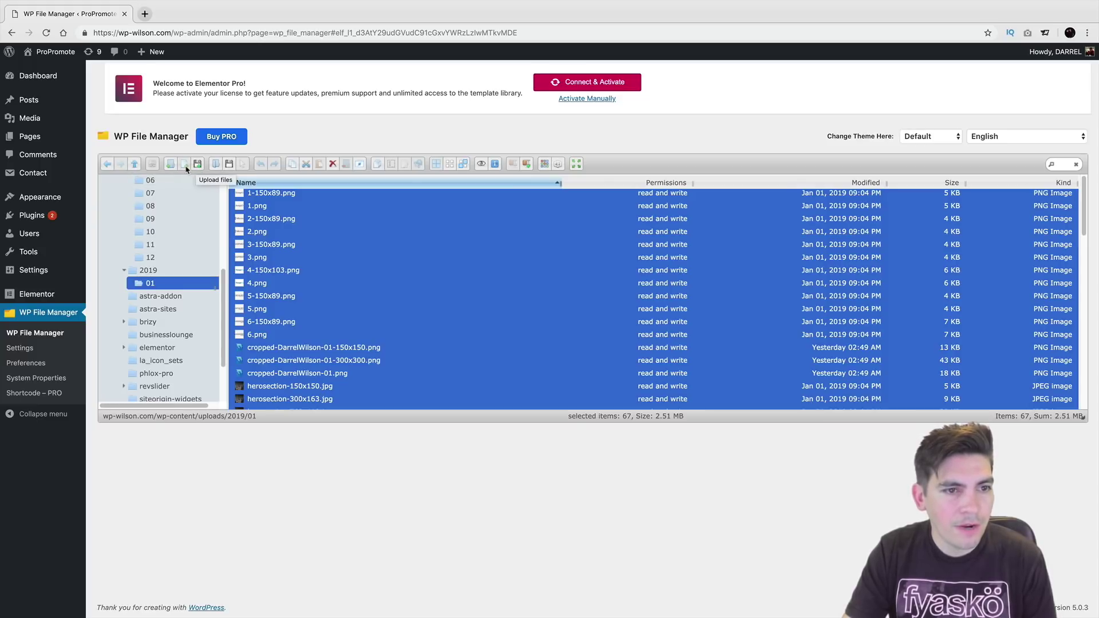
click(230, 164)
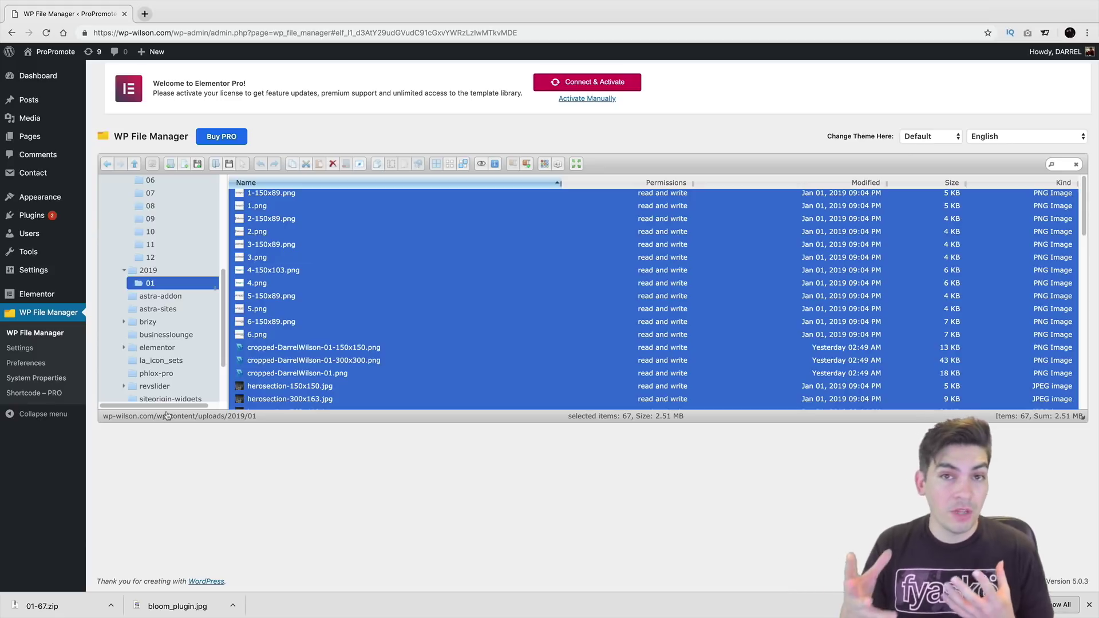
scroll(183, 354, down, 1)
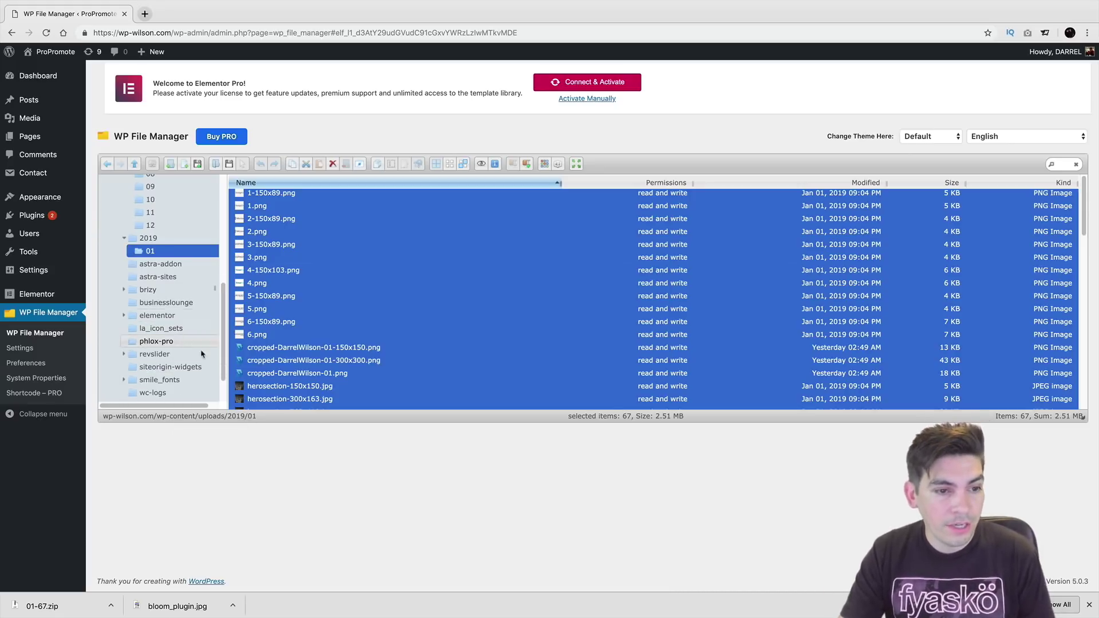
scroll(174, 360, down, 1)
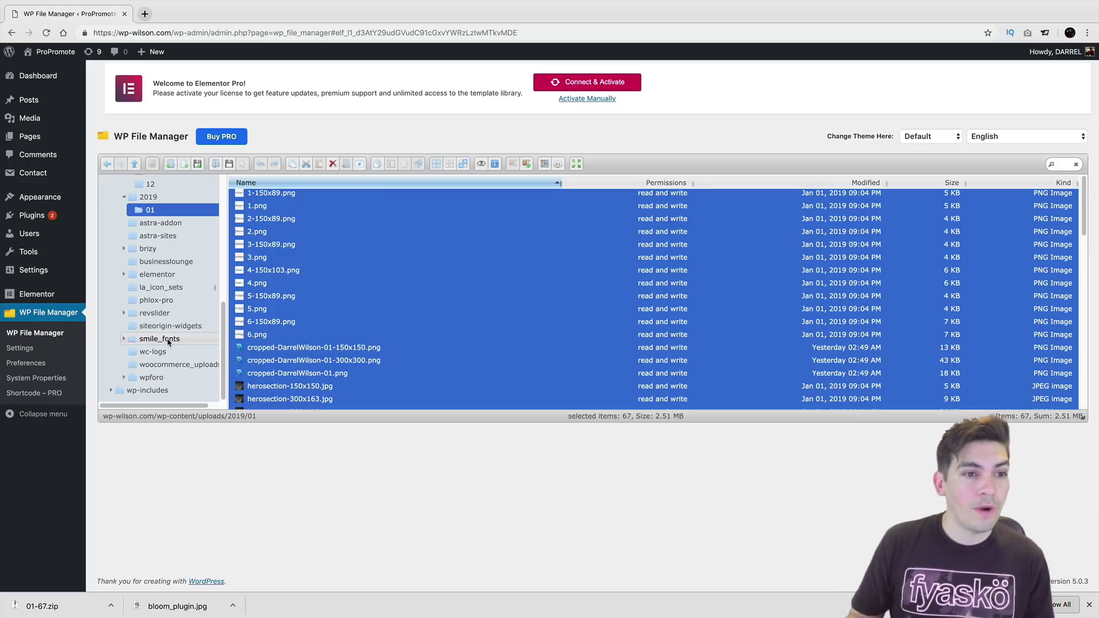
click(301, 336)
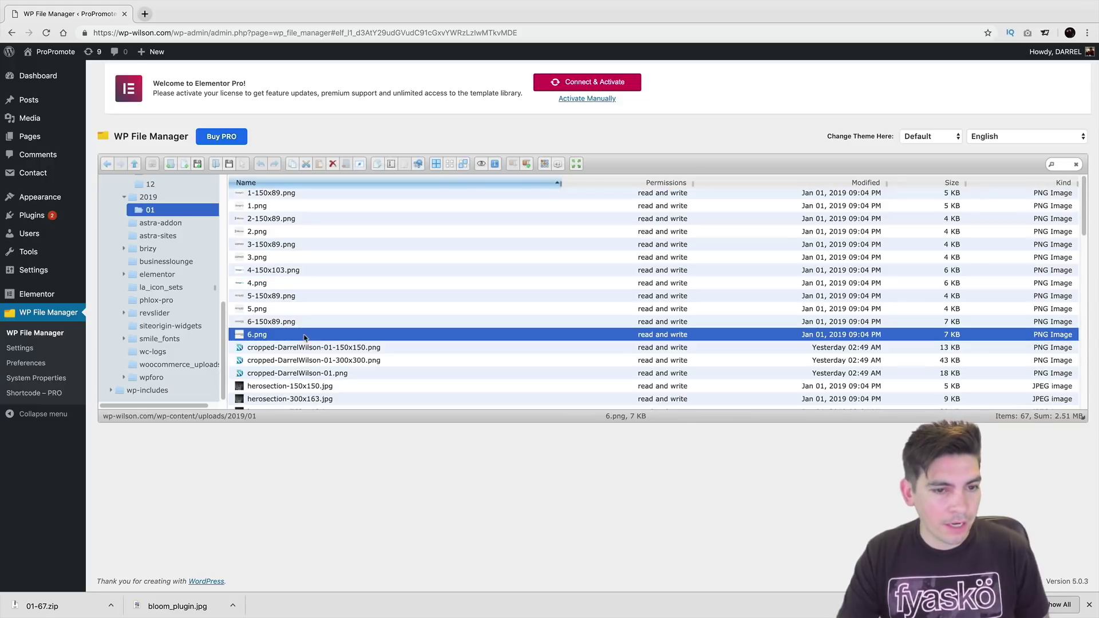
click(322, 348)
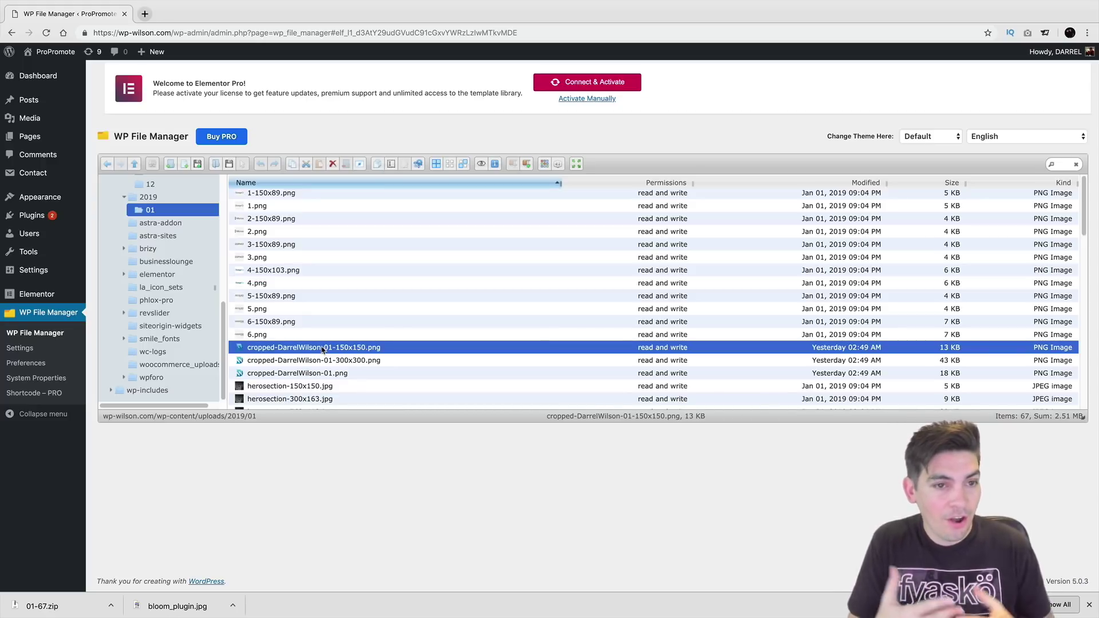
scroll(327, 355, down, 10)
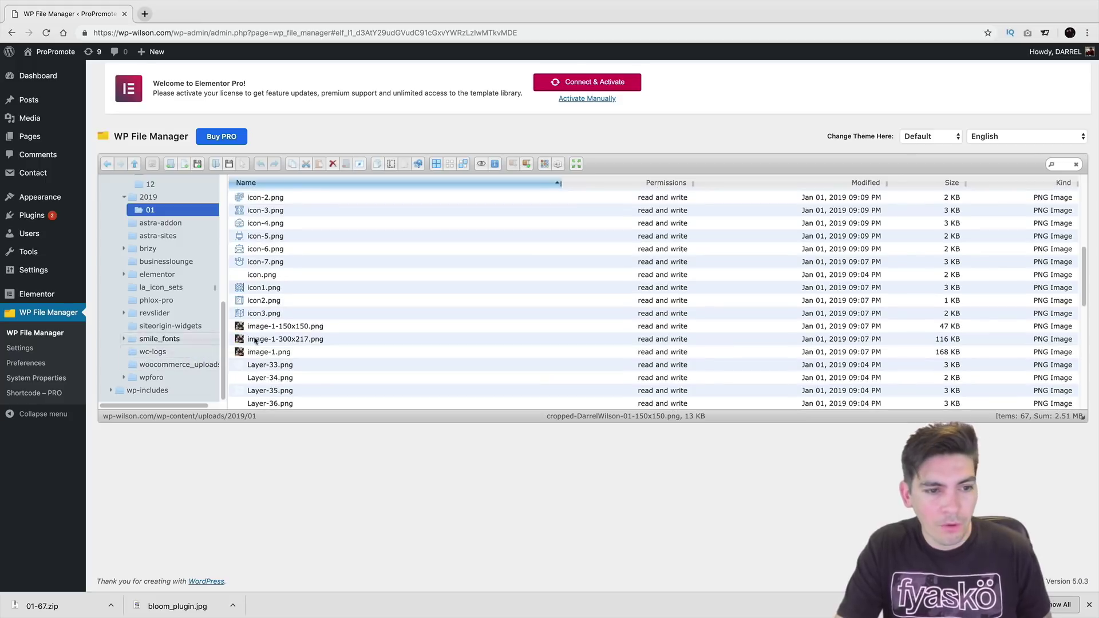
scroll(293, 343, down, 10)
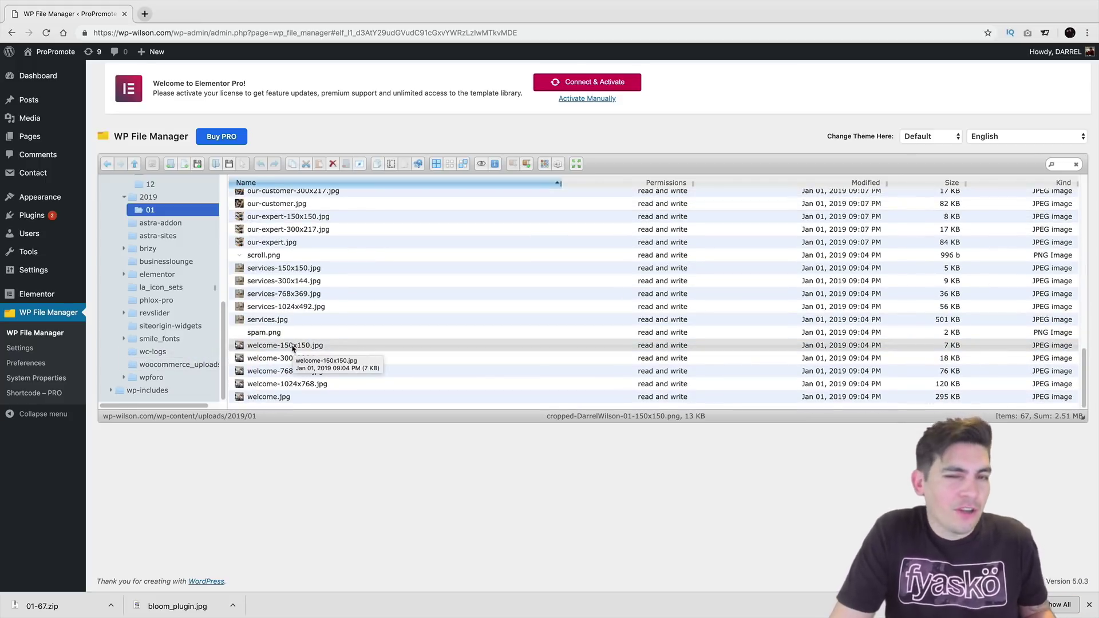
scroll(293, 348, up, 10)
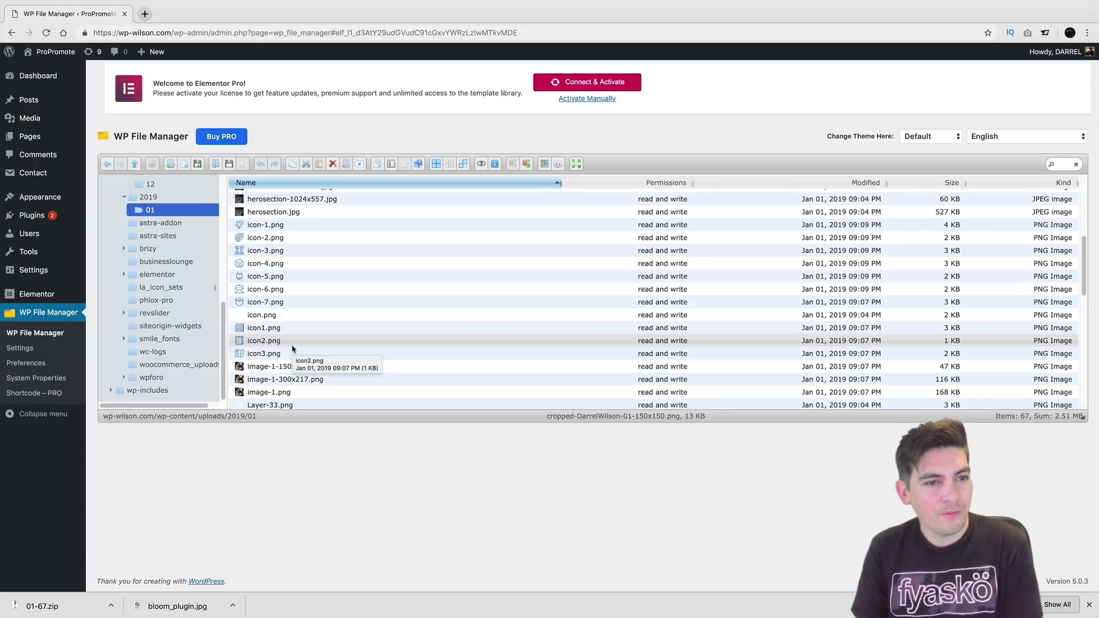
scroll(293, 343, up, 3)
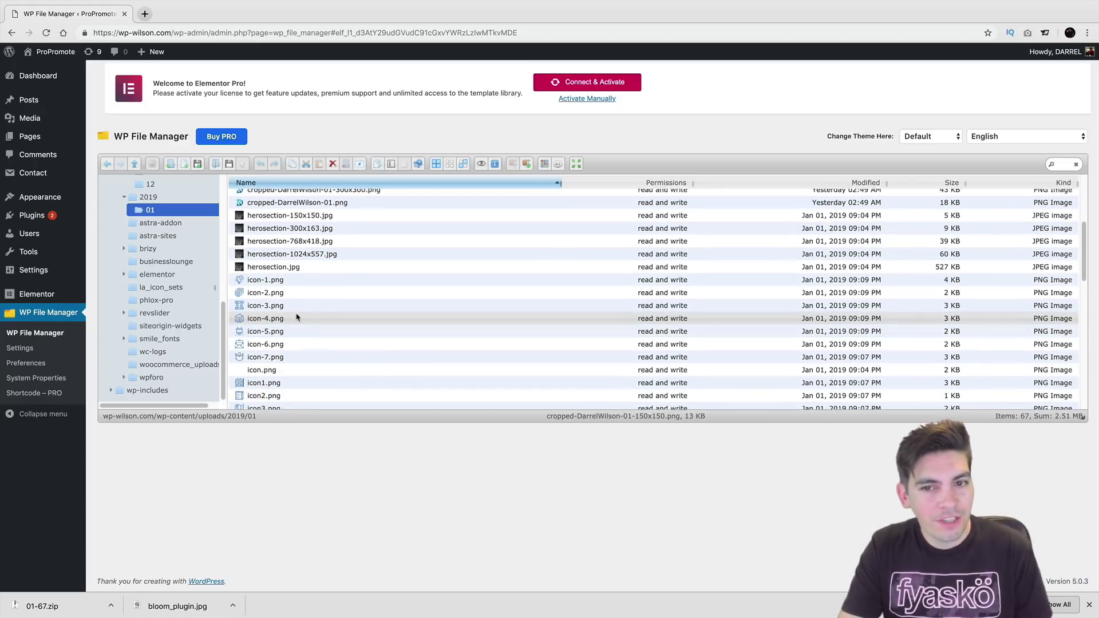
scroll(297, 318, up, 5)
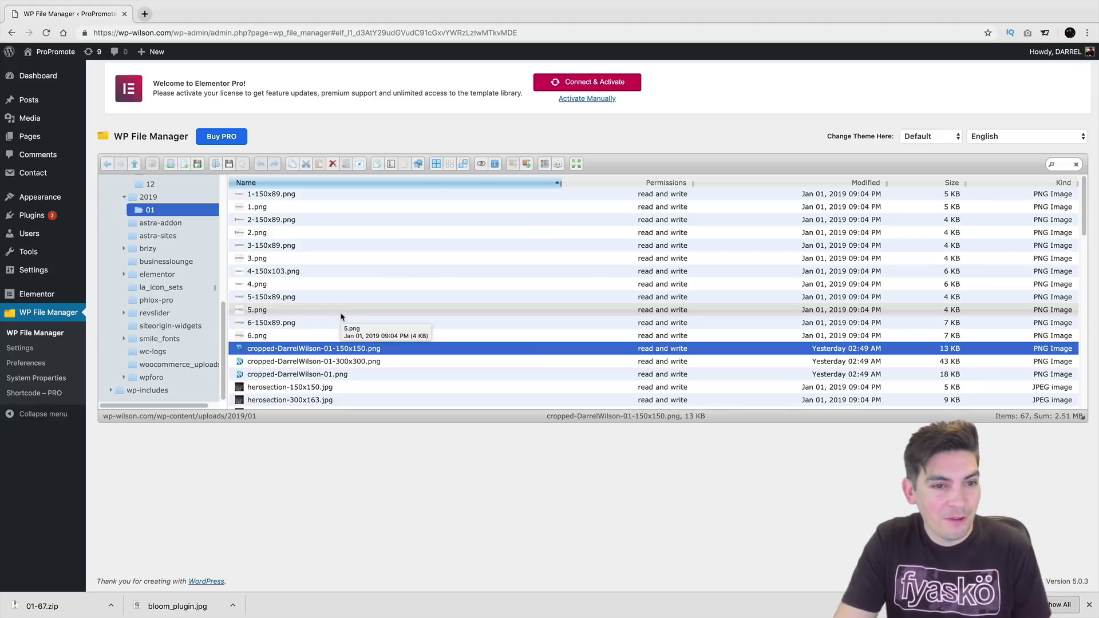
scroll(155, 275, up, 8)
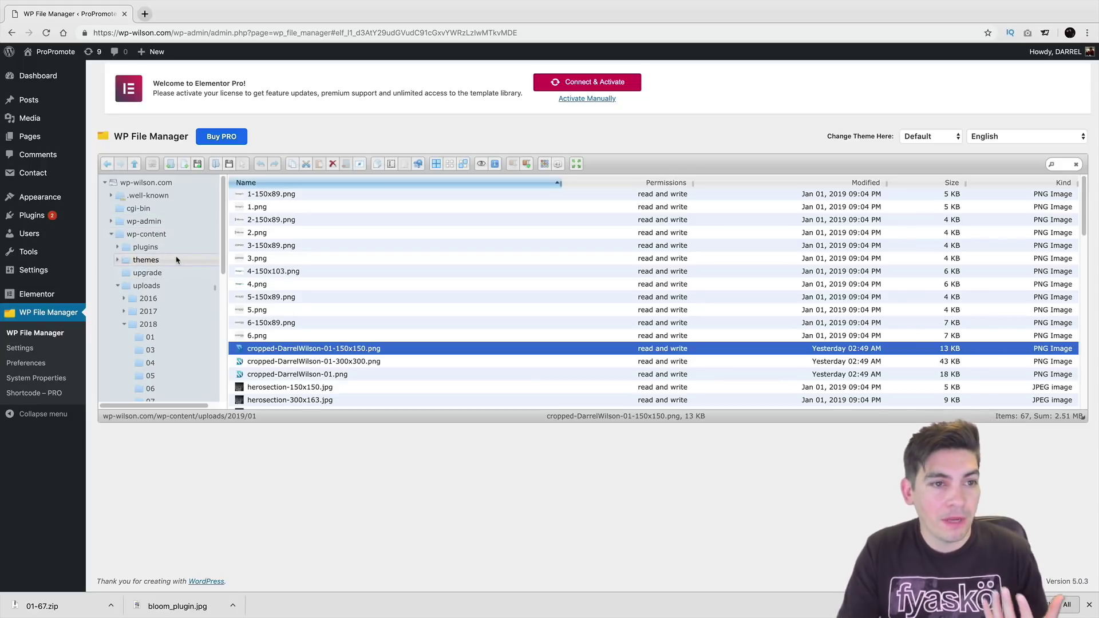
click(63, 332)
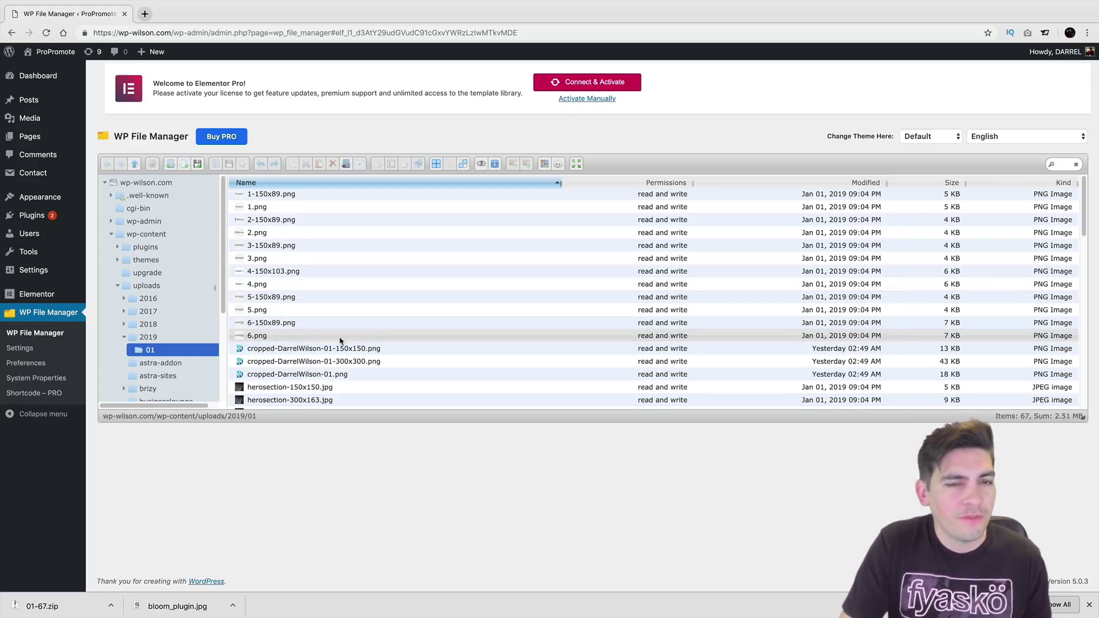
click(41, 338)
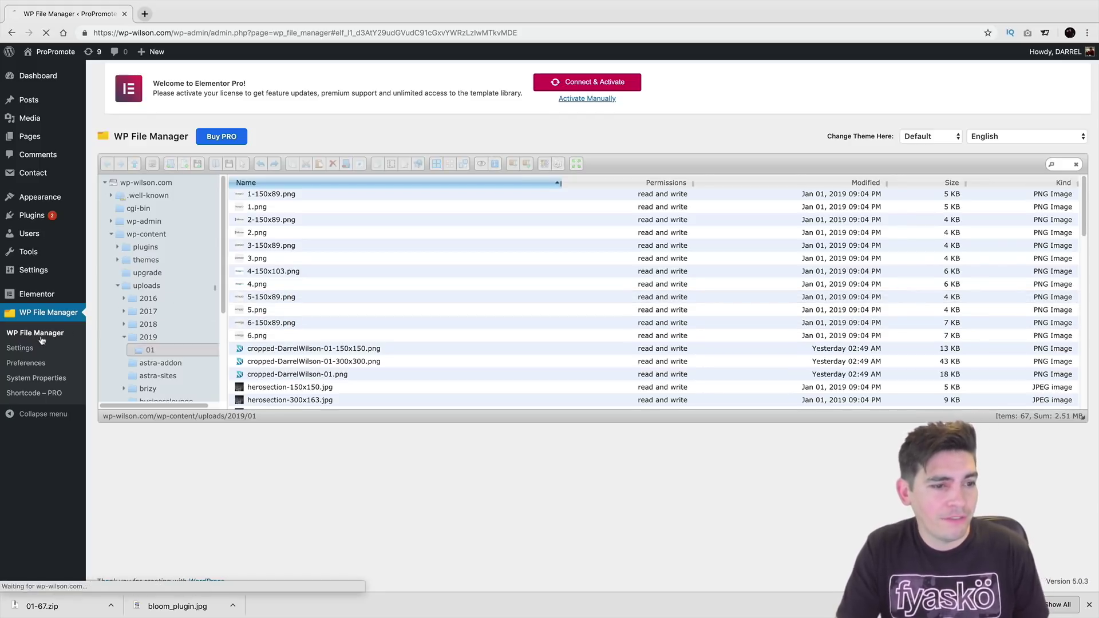